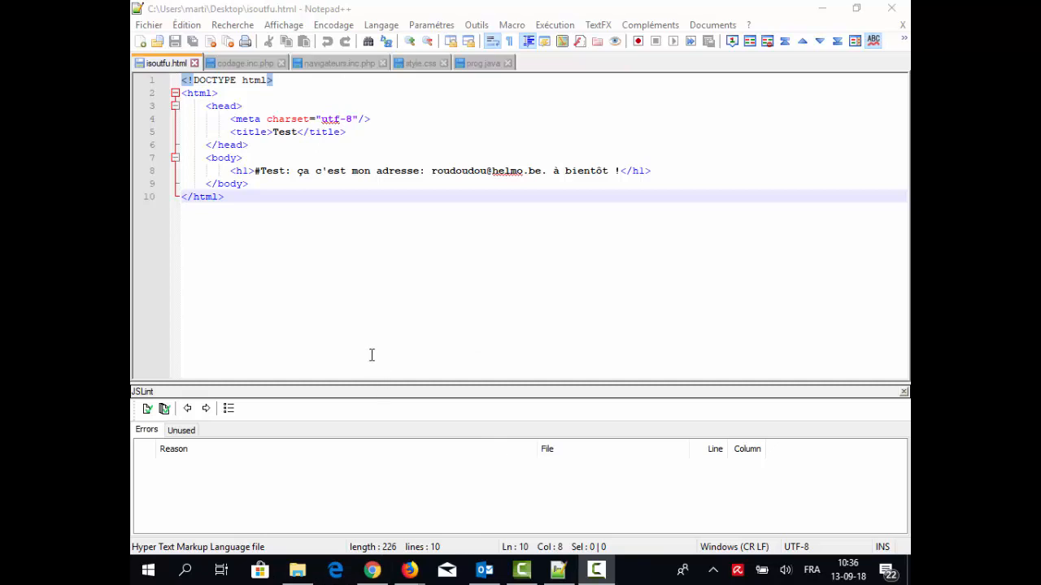
# Open the preferences and review the new-document settings and the default tab size in the language settings
pyautogui.click(437, 7)
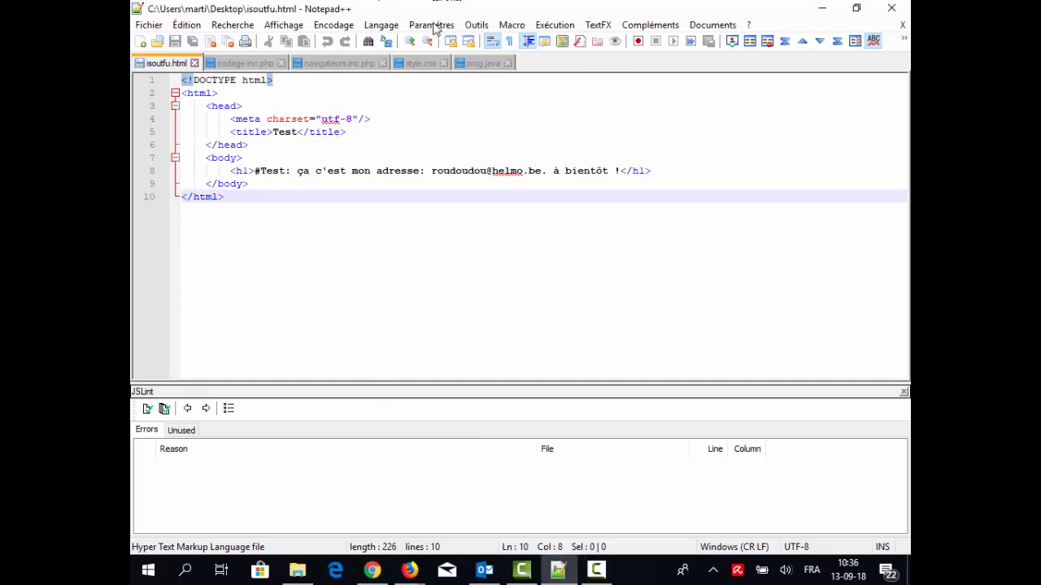
pyautogui.click(431, 25)
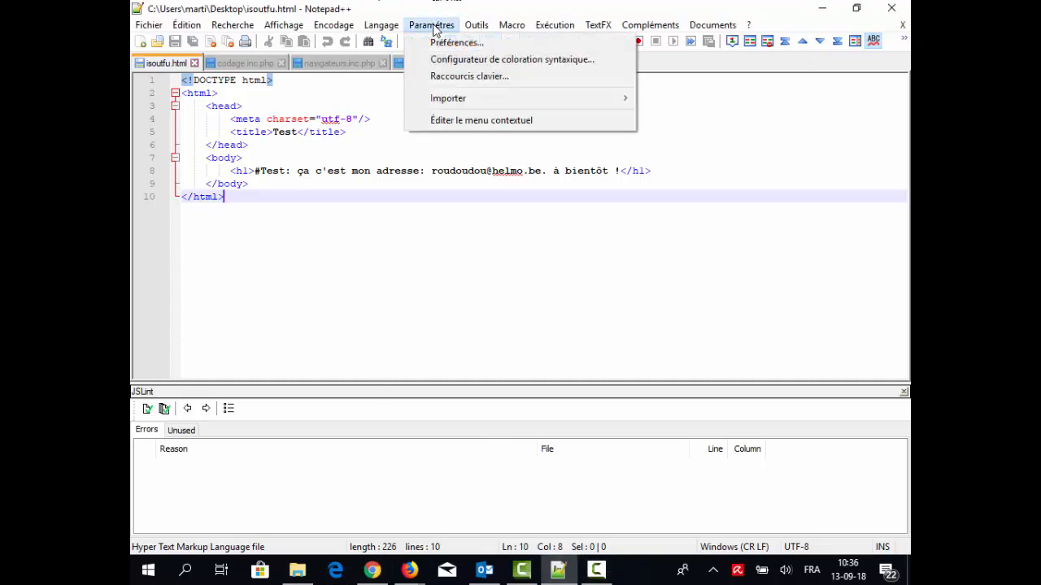
pyautogui.click(445, 44)
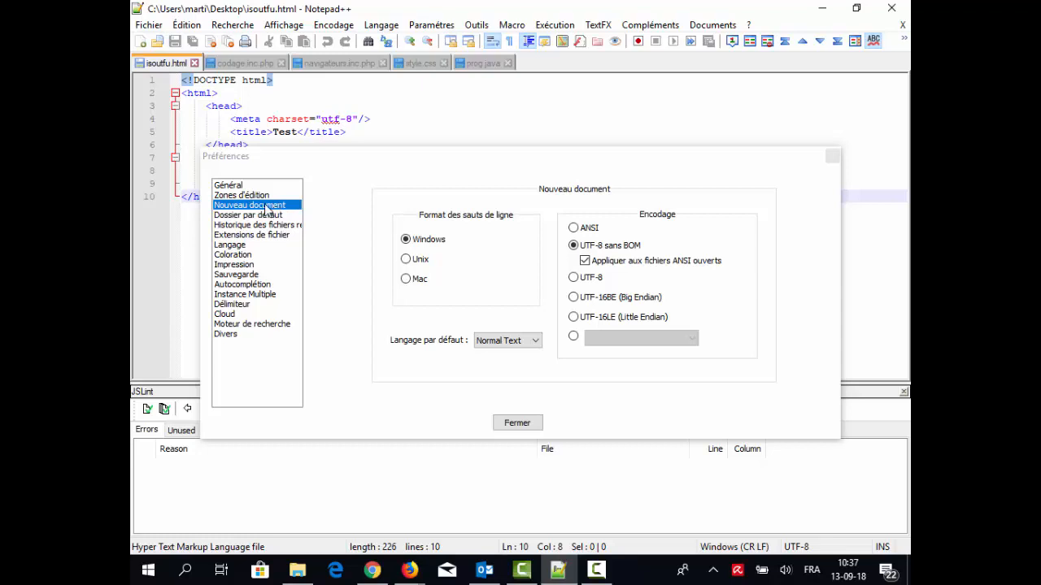
pyautogui.click(241, 247)
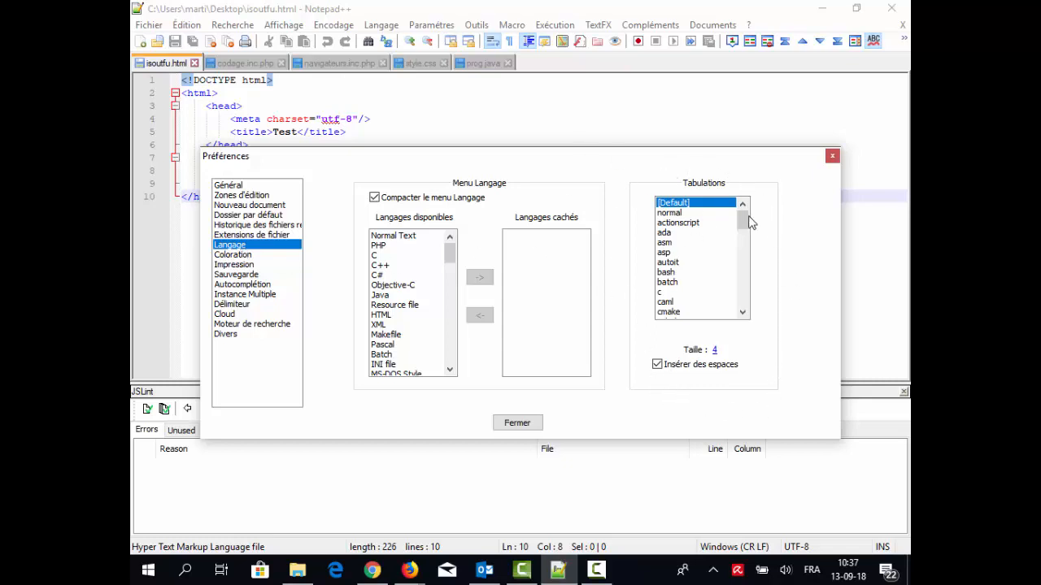
pyautogui.click(715, 351)
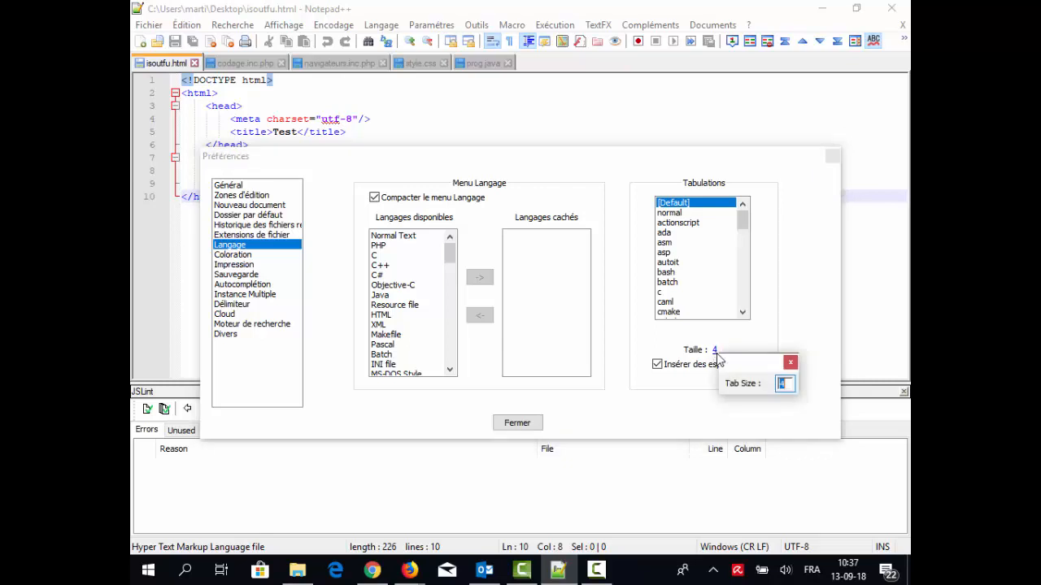
pyautogui.click(792, 365)
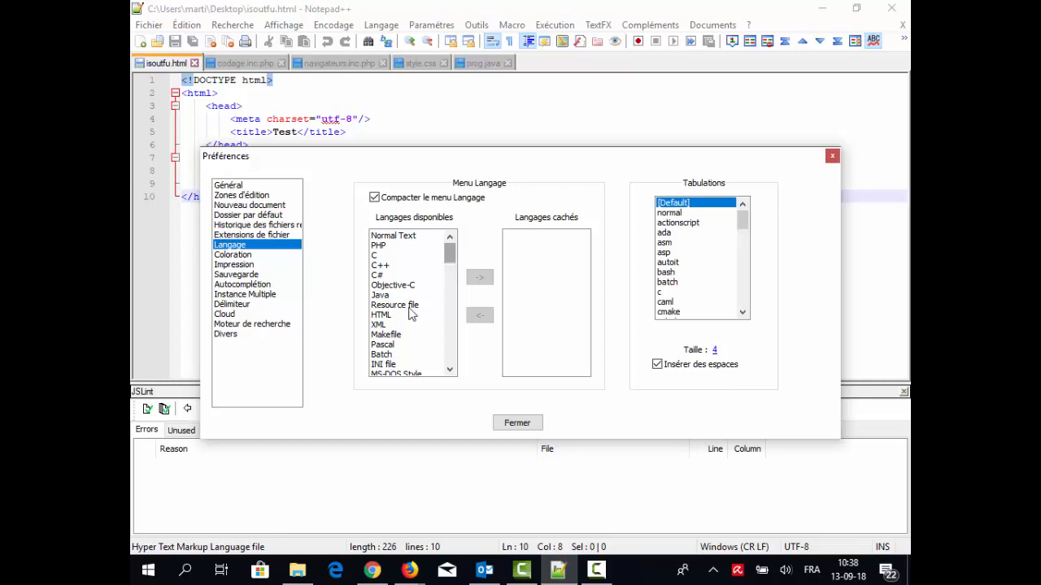
# Compare the tab size defined for html with the [Default] tab size, and close the preferences
pyautogui.moveTo(741, 222); pyautogui.dragTo(742, 255)
pyautogui.click(660, 223)
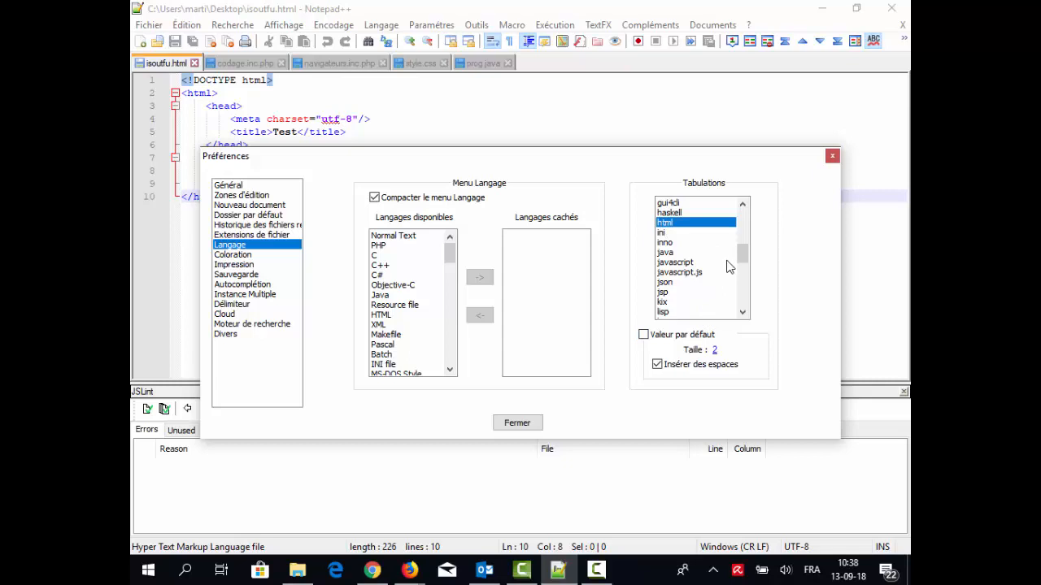
pyautogui.click(715, 352)
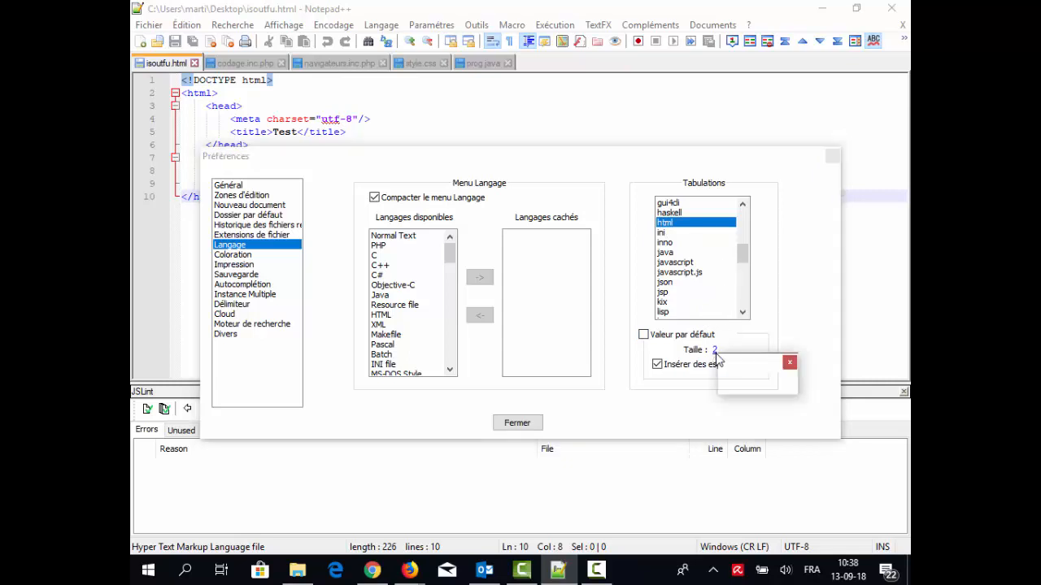
pyautogui.click(790, 363)
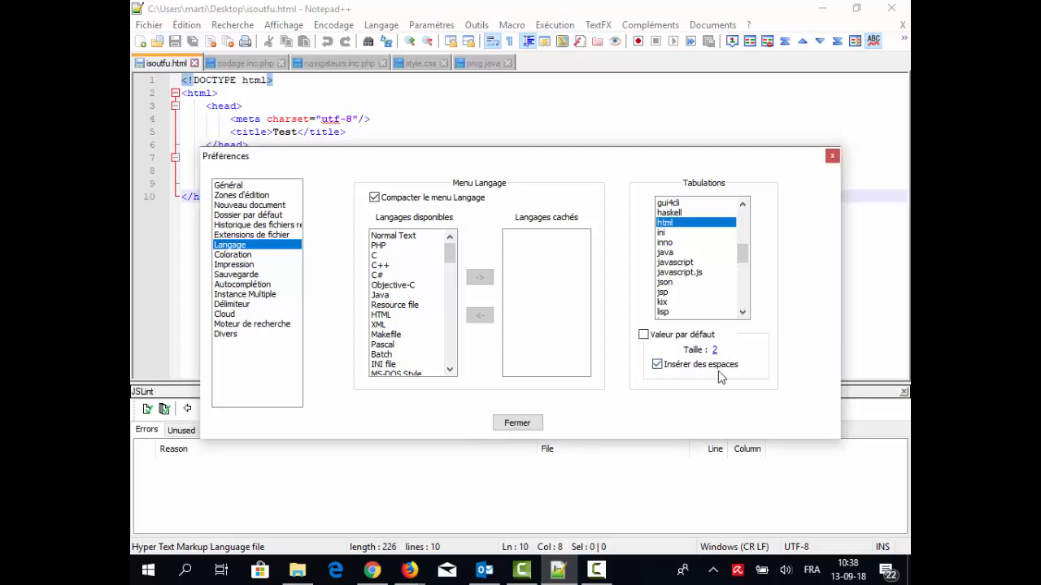
pyautogui.moveTo(746, 256); pyautogui.dragTo(750, 214)
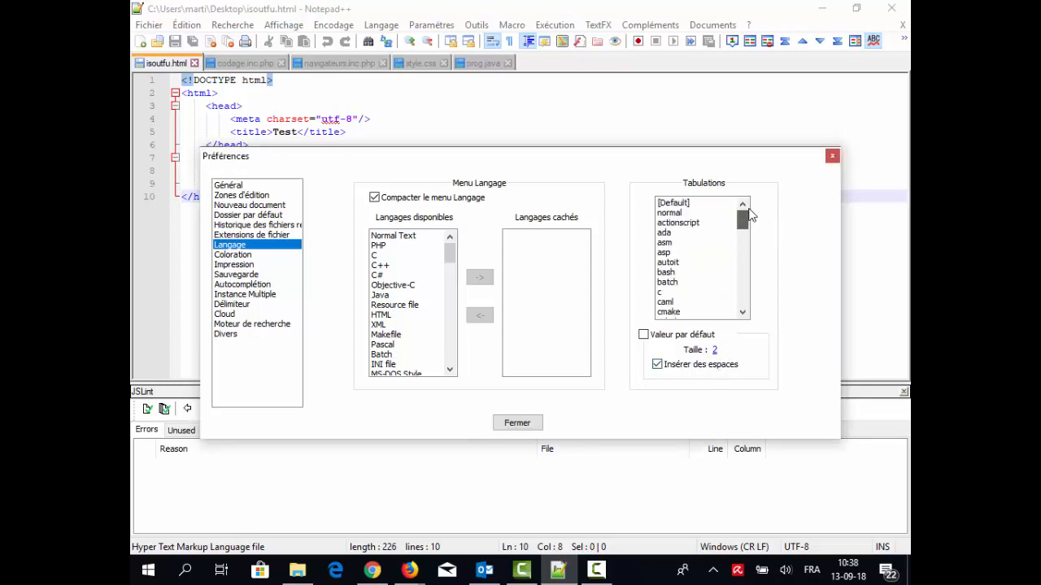
pyautogui.click(692, 203)
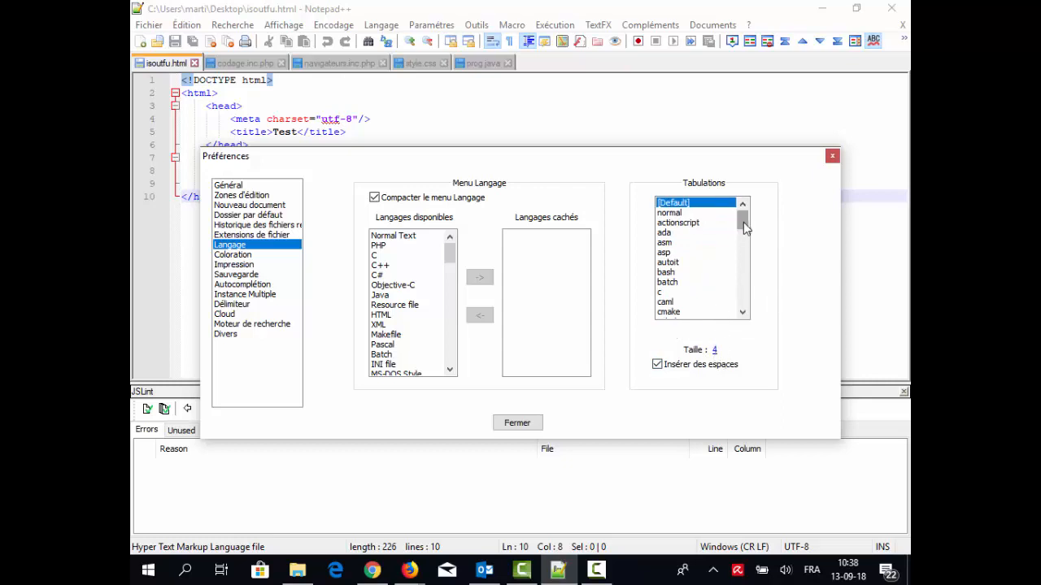
pyautogui.moveTo(744, 222); pyautogui.dragTo(748, 260)
pyautogui.click(678, 223)
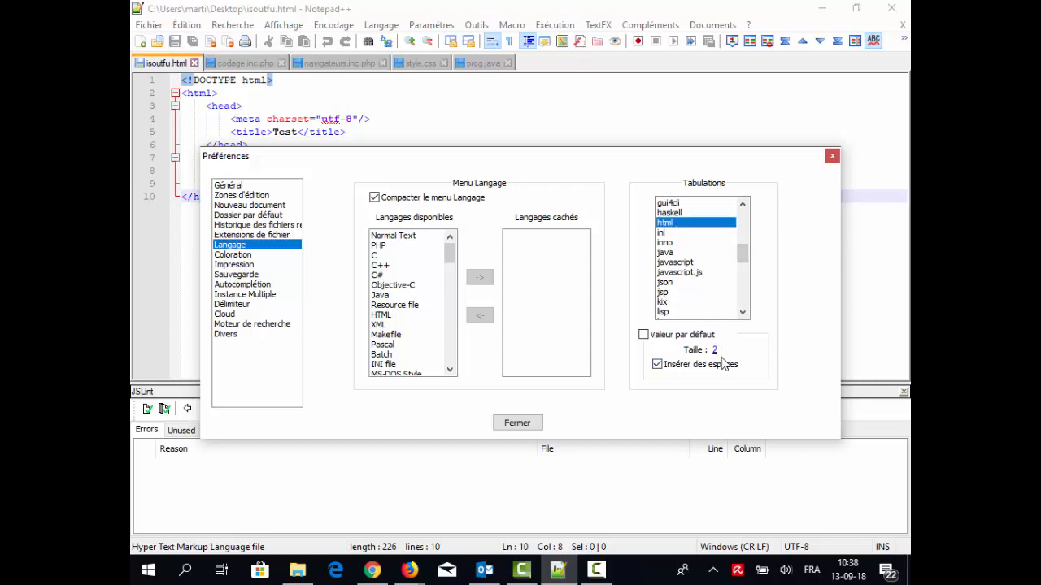
pyautogui.click(530, 423)
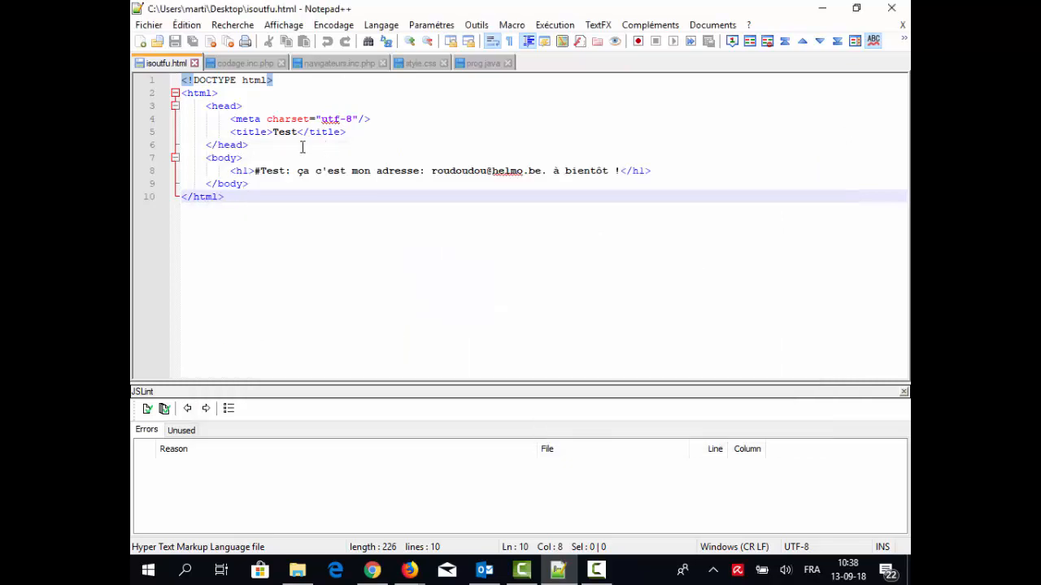
# Insert a blank line between the closing </head> tag and the <body> tag in isoutfu.html
pyautogui.click(224, 119)
pyautogui.click(251, 145)
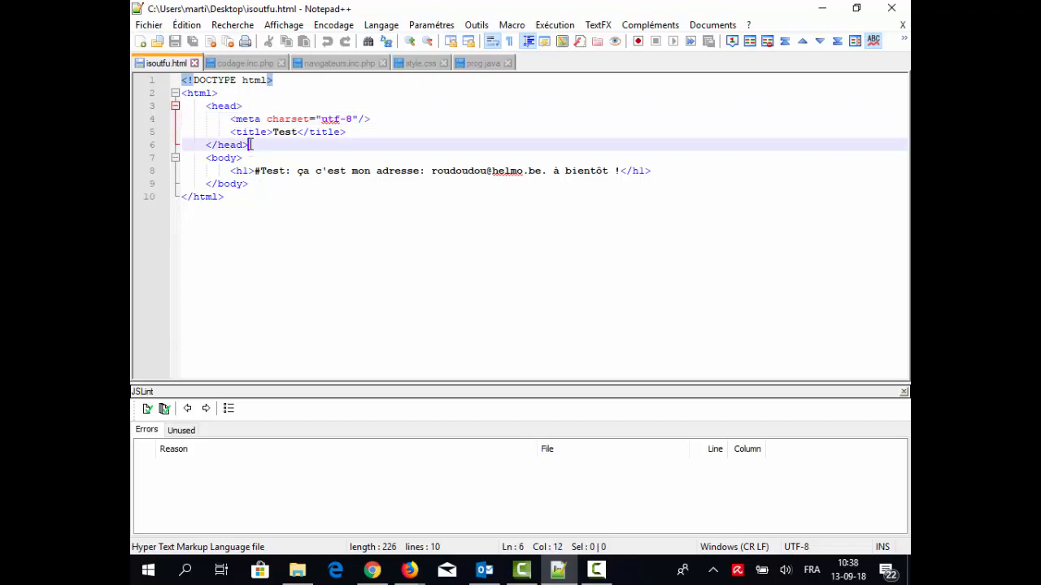
pyautogui.press('Return')
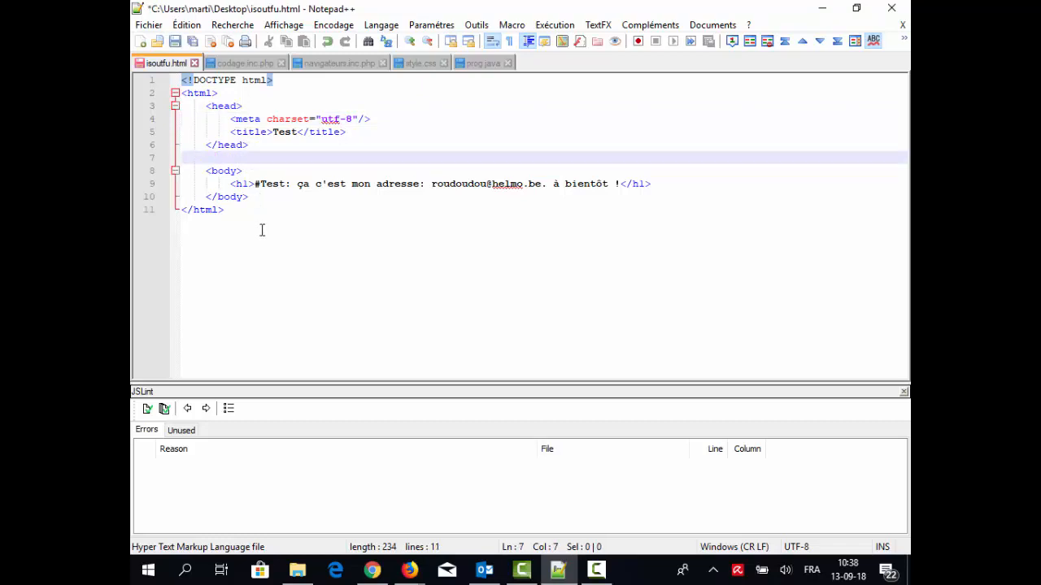
pyautogui.press('Left')
pyautogui.press('Left')
# In prog.java, insert a blank line after "int b = 10;" and indent it one extra level
pyautogui.click(482, 63)
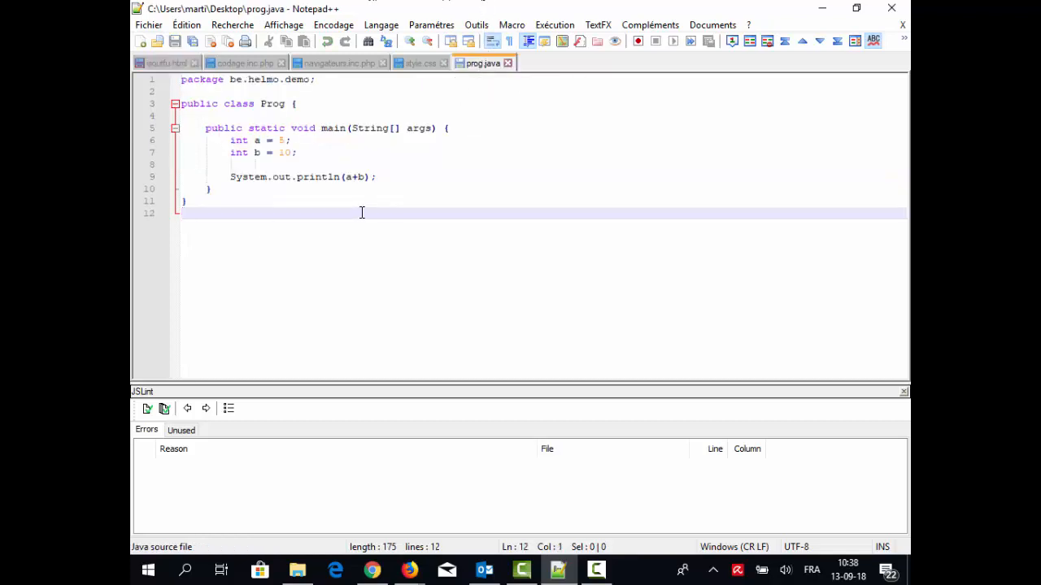
pyautogui.click(309, 155)
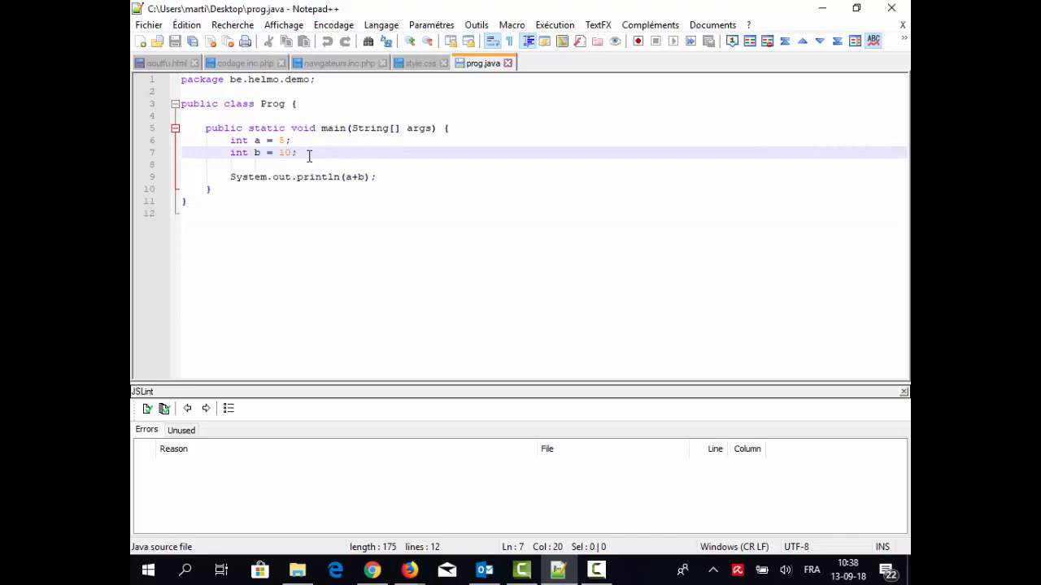
pyautogui.press('Return')
pyautogui.press('Tab')
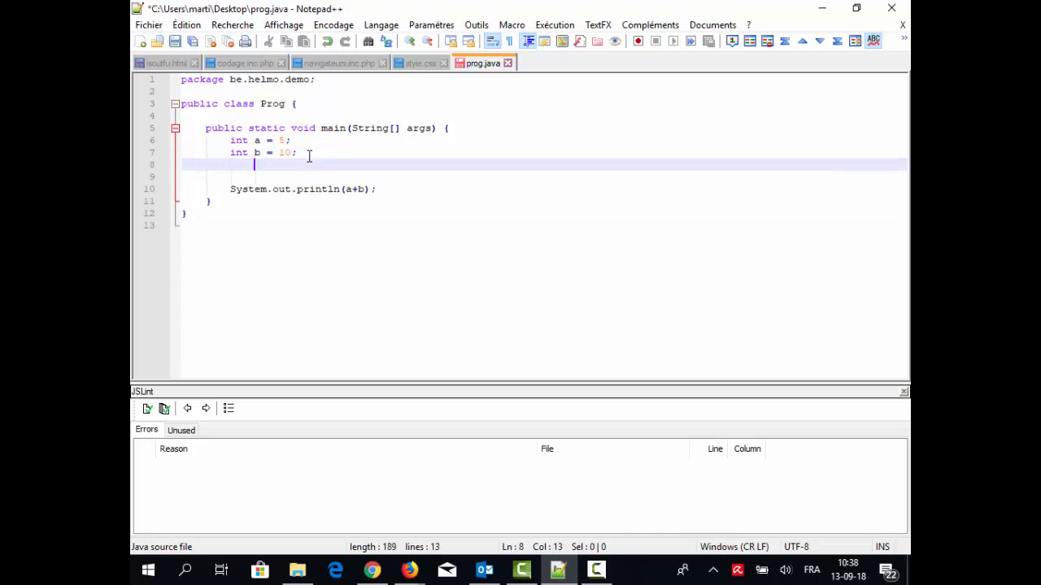
pyautogui.press('Left')
pyautogui.press('Left')
pyautogui.press('Left')
pyautogui.press('Left')
# Return to isoutfu.html and check the ends of the </head>, </body> and </html> lines for trailing spaces
pyautogui.hotkey('ctrl', 'Tab')
pyautogui.click(269, 149)
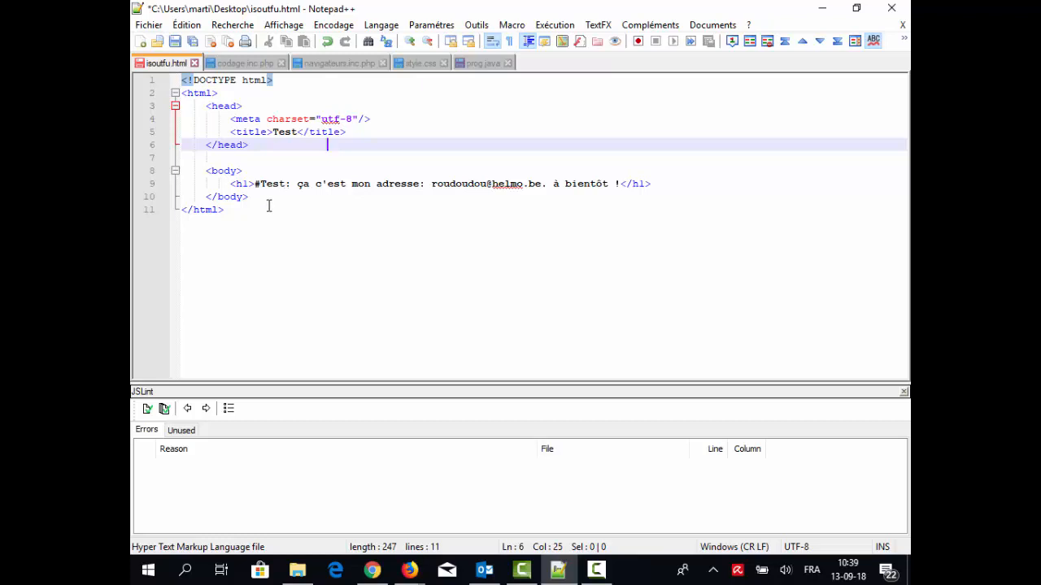
pyautogui.click(268, 204)
pyautogui.click(268, 201)
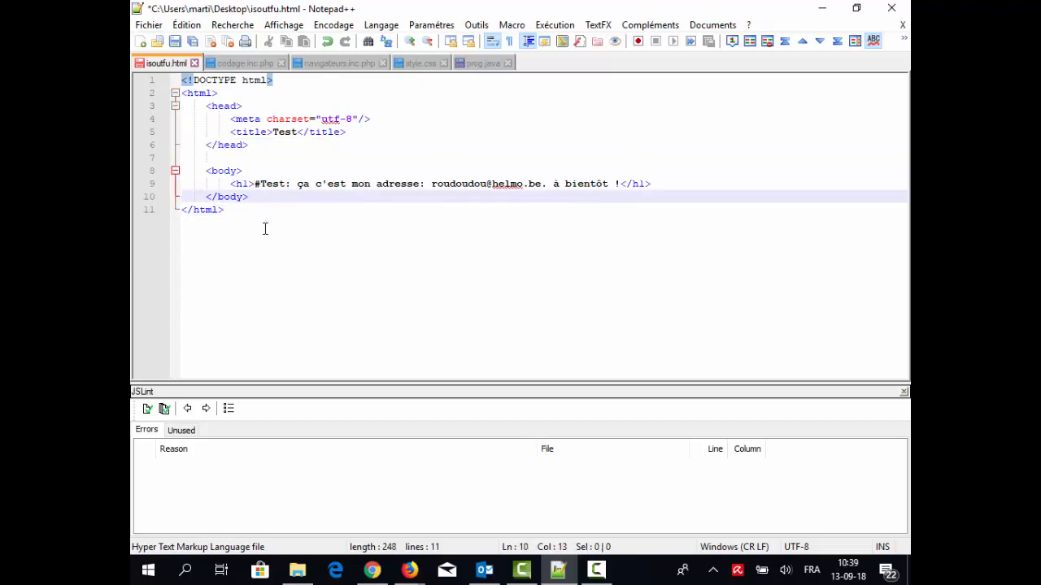
pyautogui.click(265, 206)
pyautogui.click(259, 198)
pyautogui.click(255, 230)
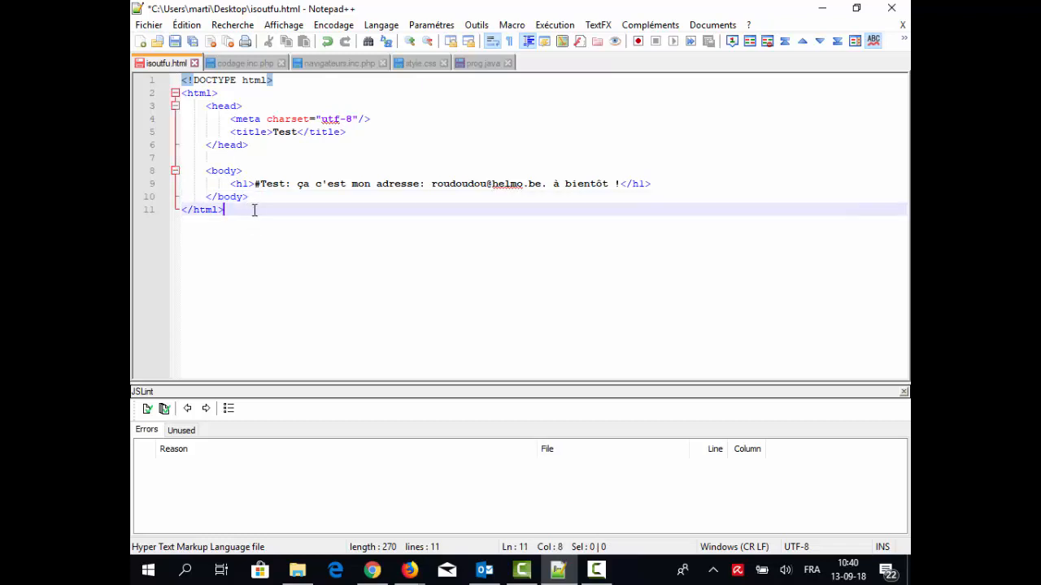
# Add an empty line after the closing </html> tag and save the file
pyautogui.press('Return')
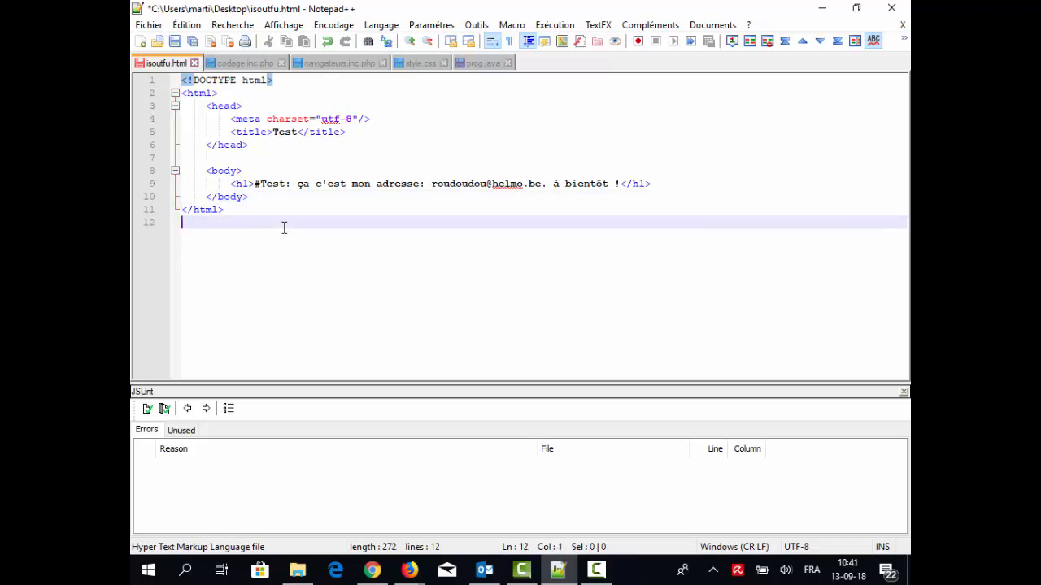
pyautogui.hotkey('ctrl', 's')
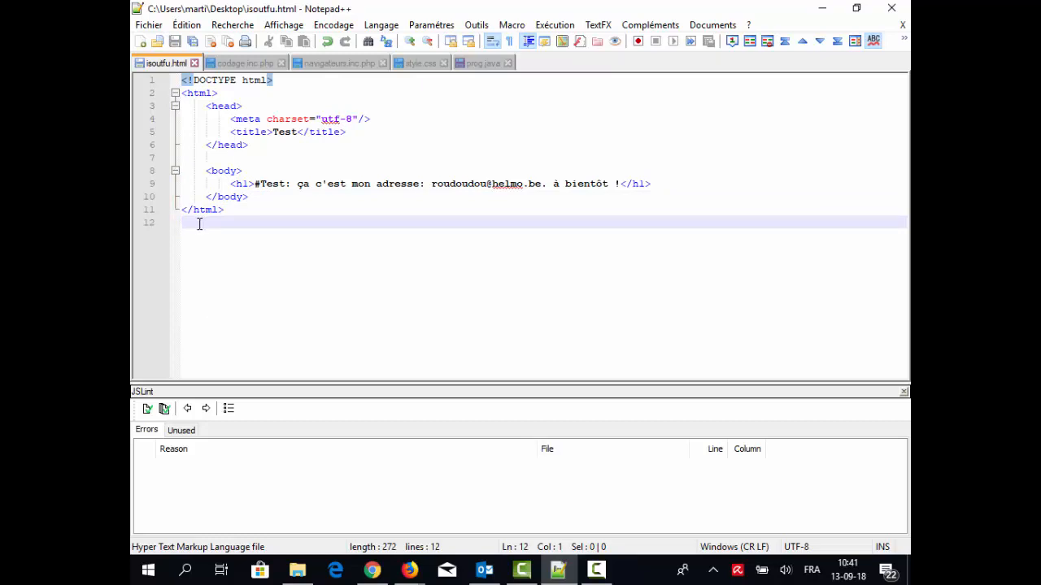
pyautogui.click(242, 211)
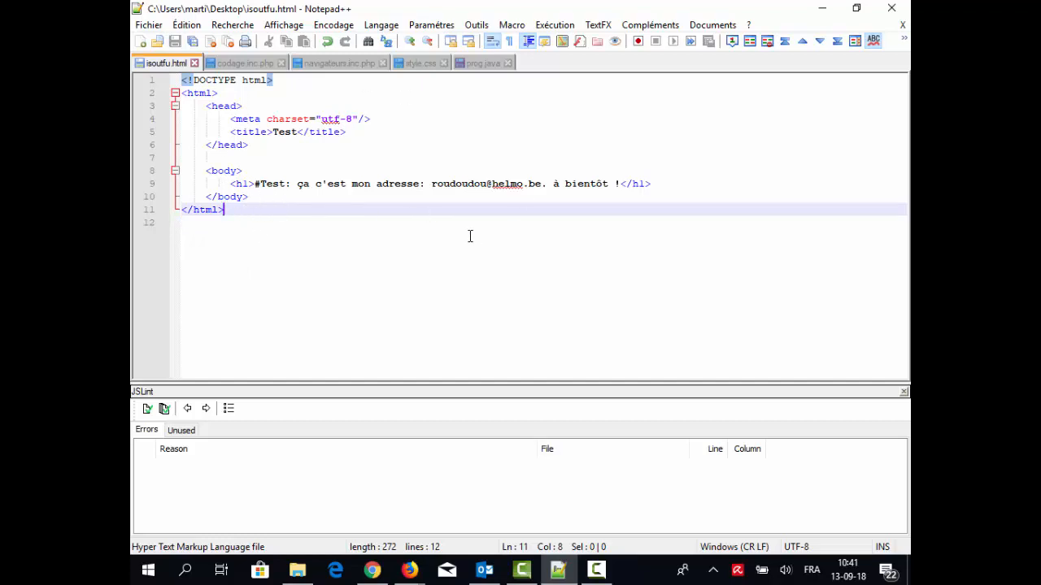
pyautogui.click(199, 221)
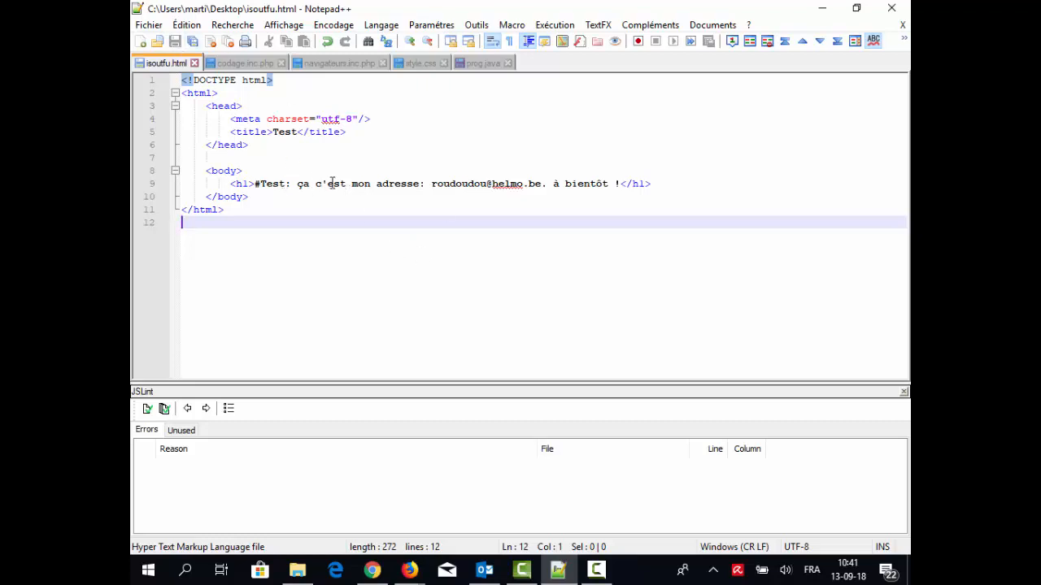
# Run the "Trim Trailing and save" macro on isoutfu.html and check the line ends for leftover trailing spaces
pyautogui.click(512, 25)
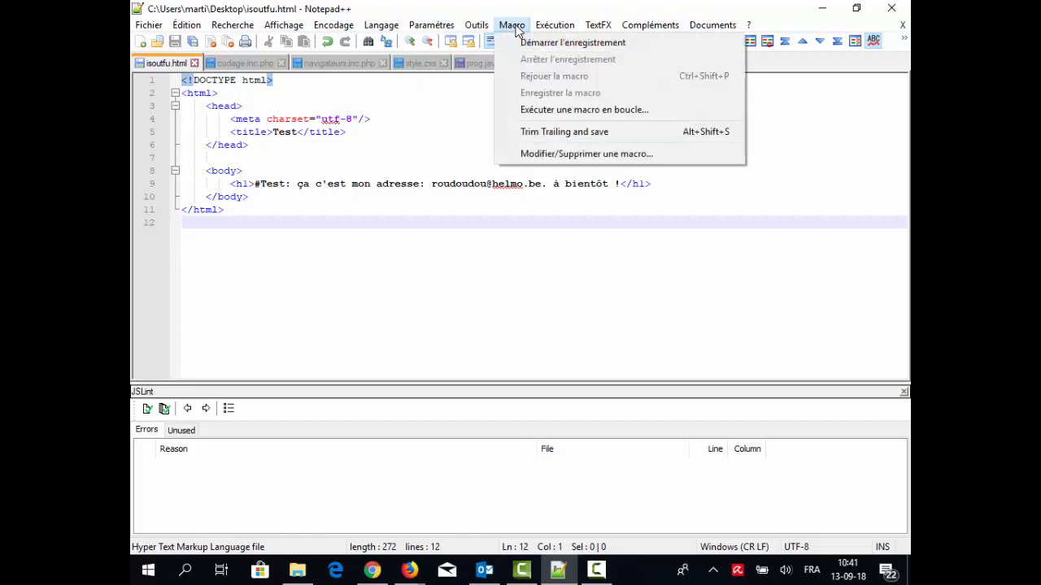
pyautogui.click(572, 133)
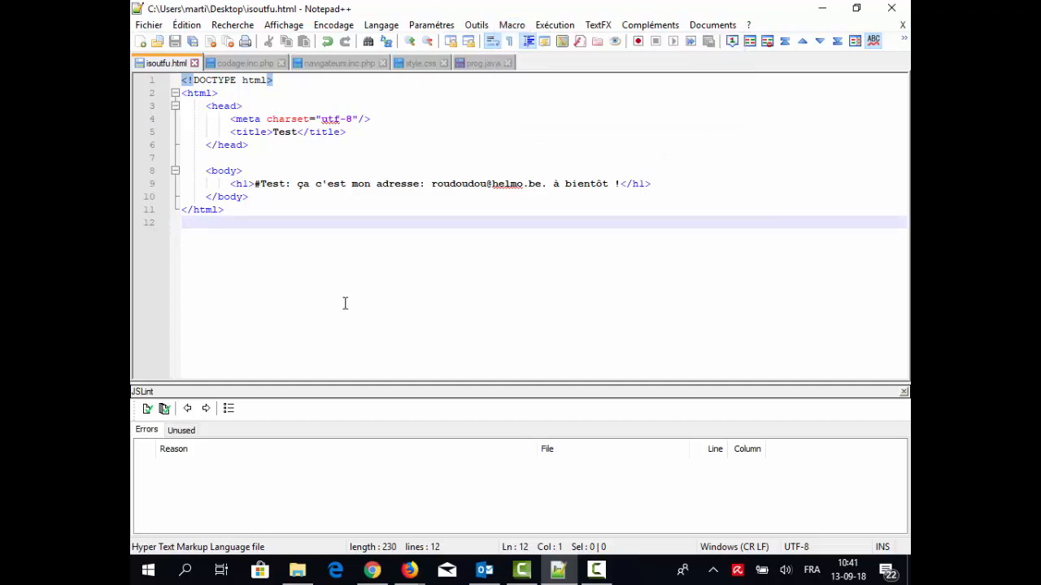
pyautogui.click(260, 198)
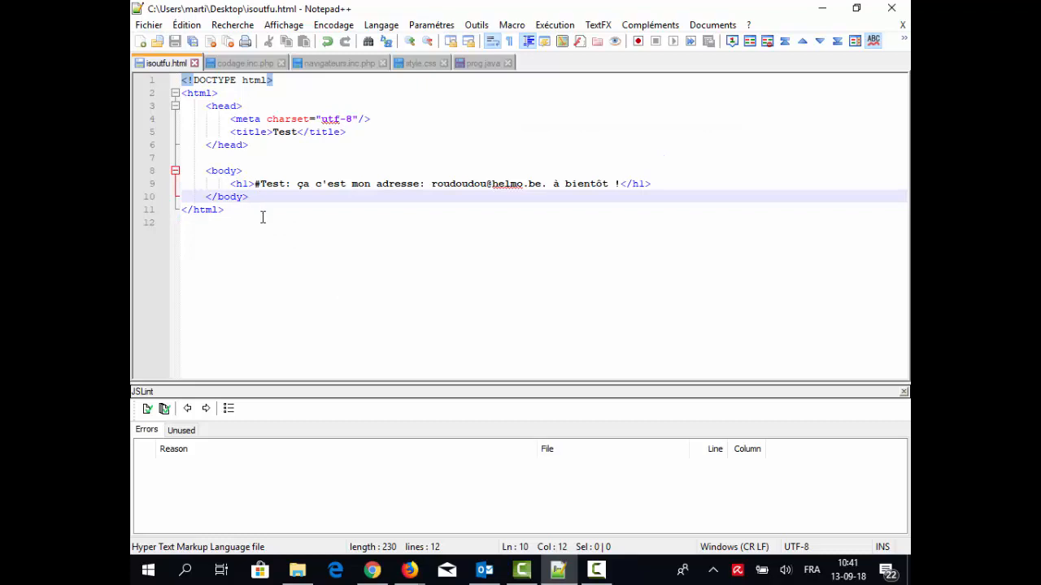
pyautogui.click(267, 166)
pyautogui.click(302, 145)
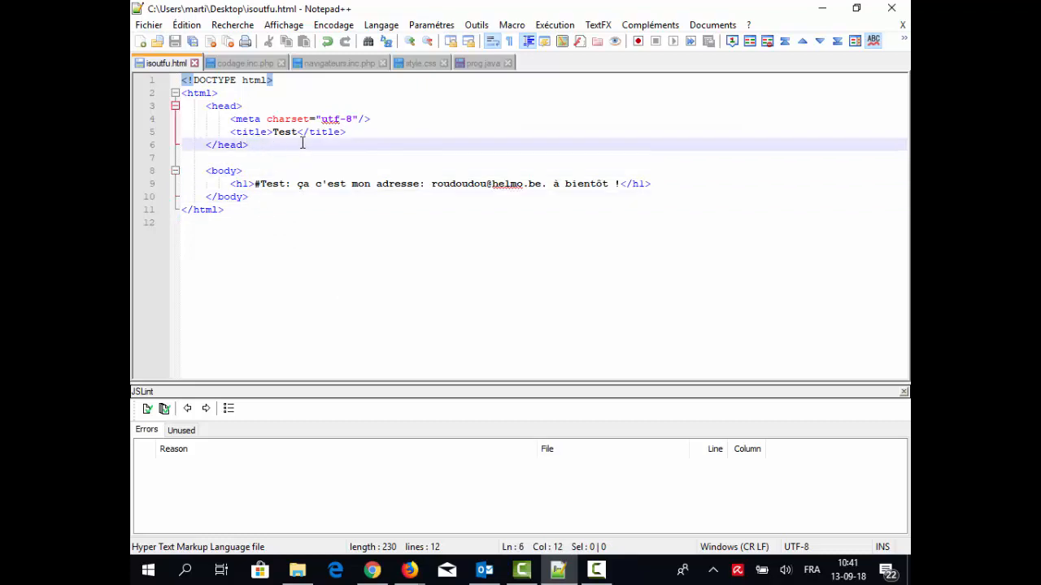
pyautogui.click(355, 133)
pyautogui.click(404, 119)
pyautogui.click(257, 213)
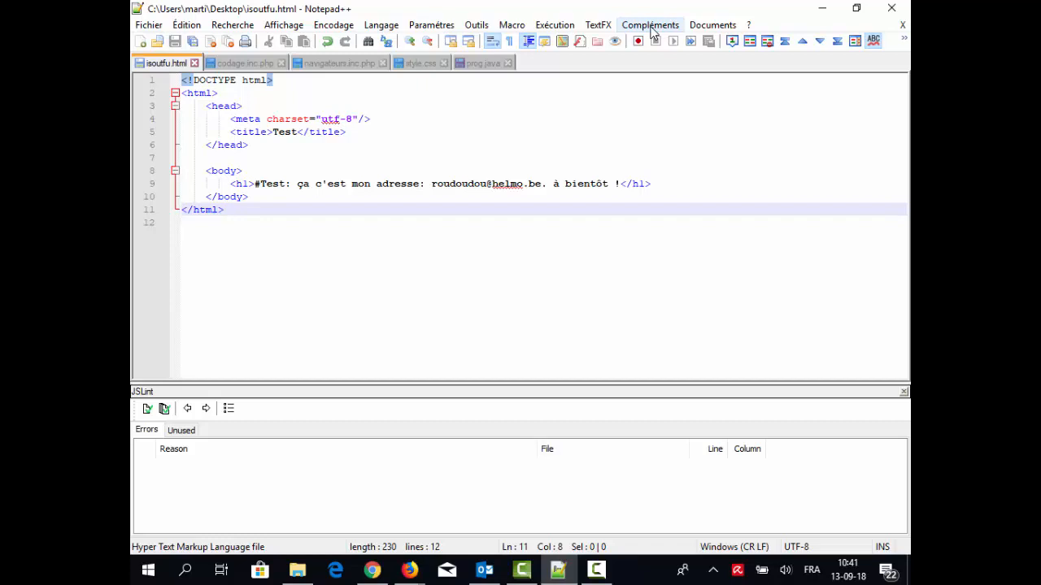
# Open the Plugin Manager and review the lists of available and installed plugins
pyautogui.click(650, 27)
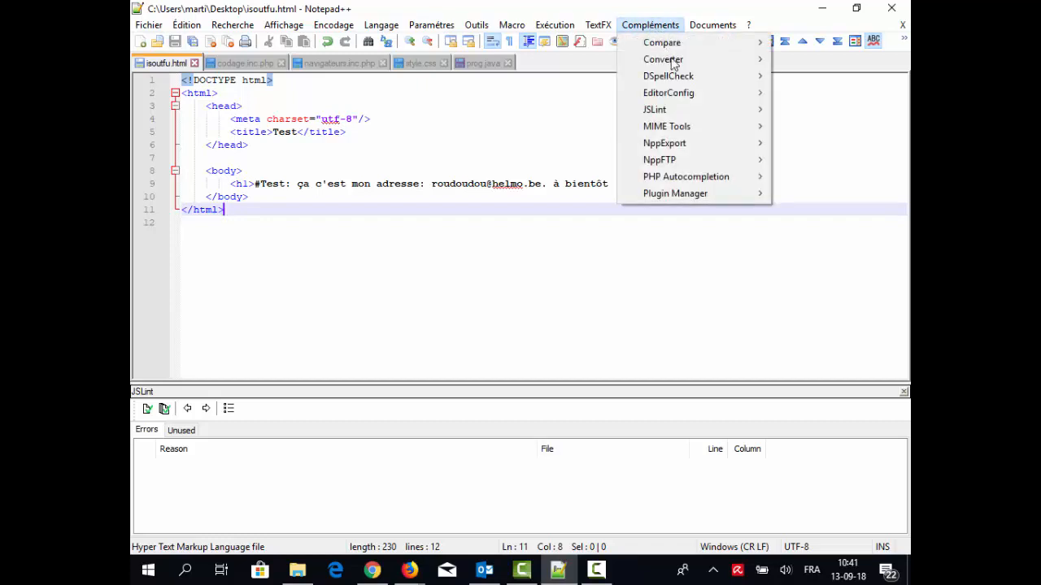
pyautogui.moveTo(701, 197)
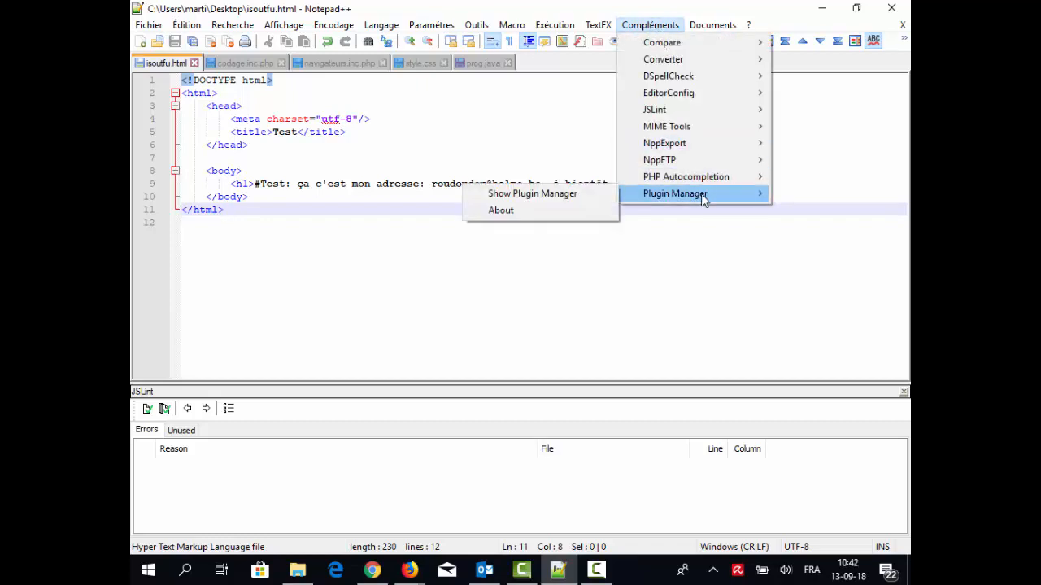
pyautogui.click(591, 197)
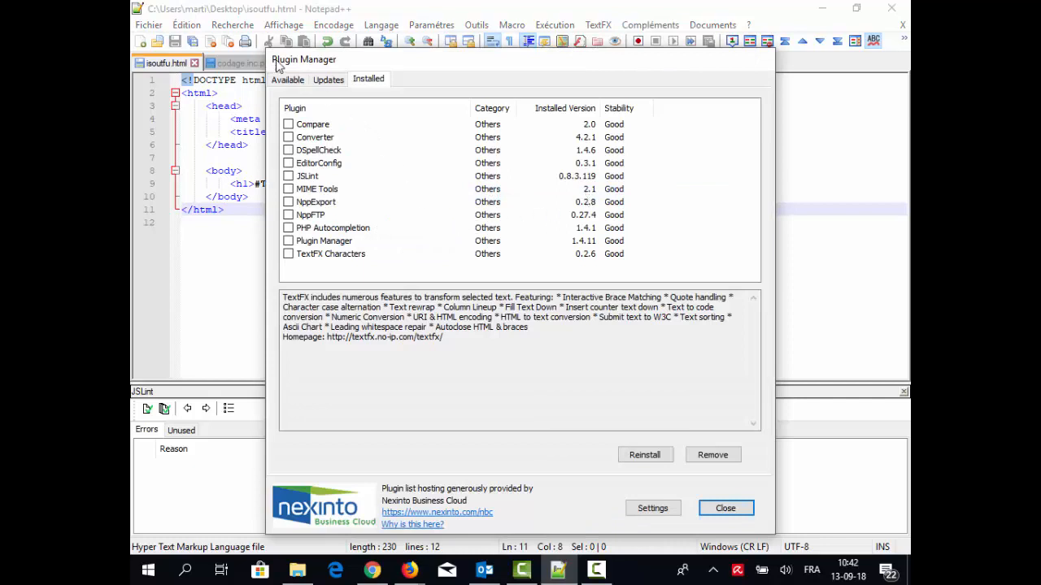
pyautogui.click(289, 81)
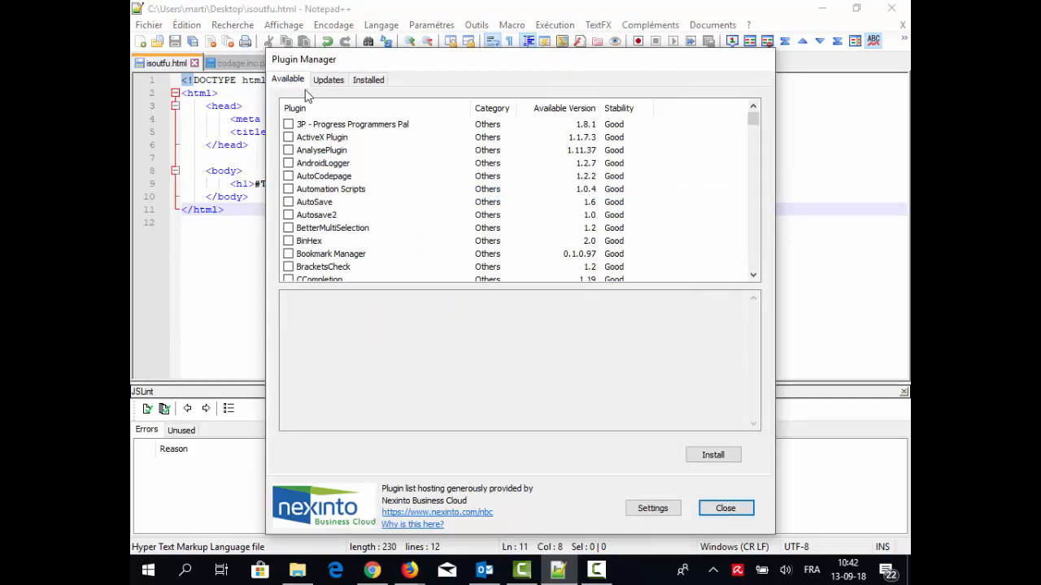
pyautogui.click(367, 82)
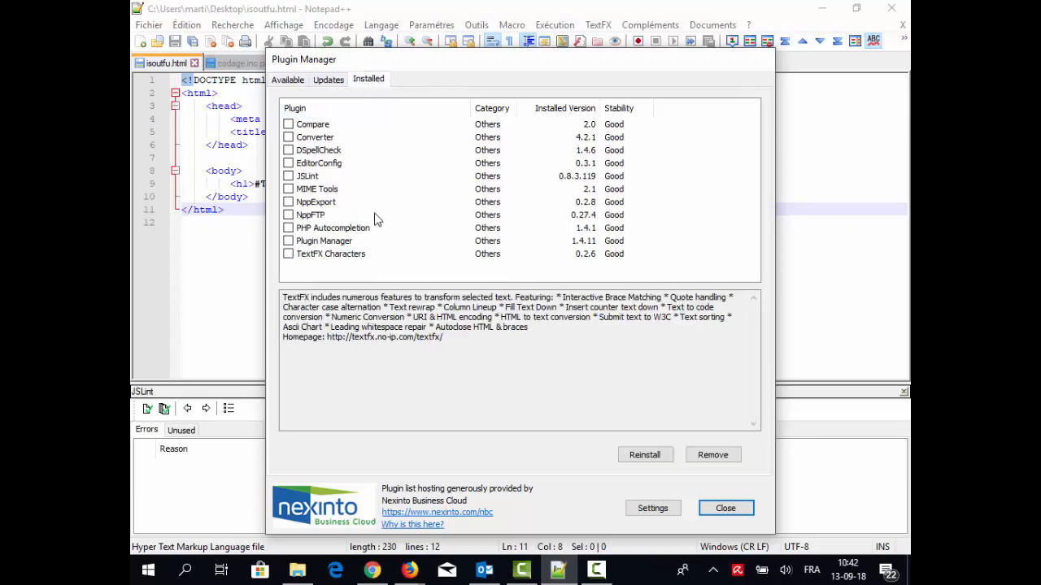
# Review the descriptions of the installed DSpellCheck and NppFTP plugins, and close the Plugin Manager
pyautogui.click(335, 152)
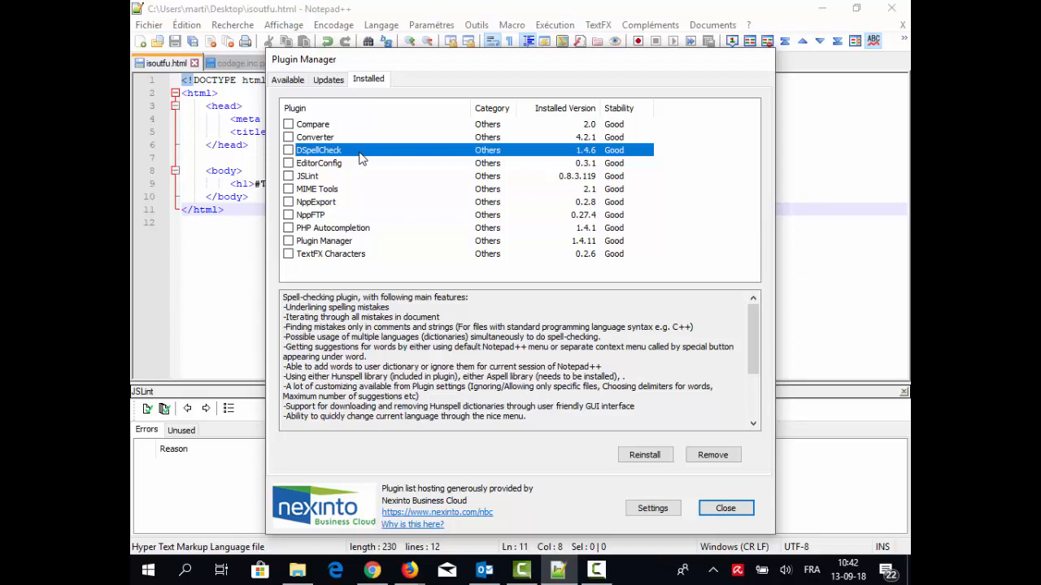
pyautogui.click(330, 217)
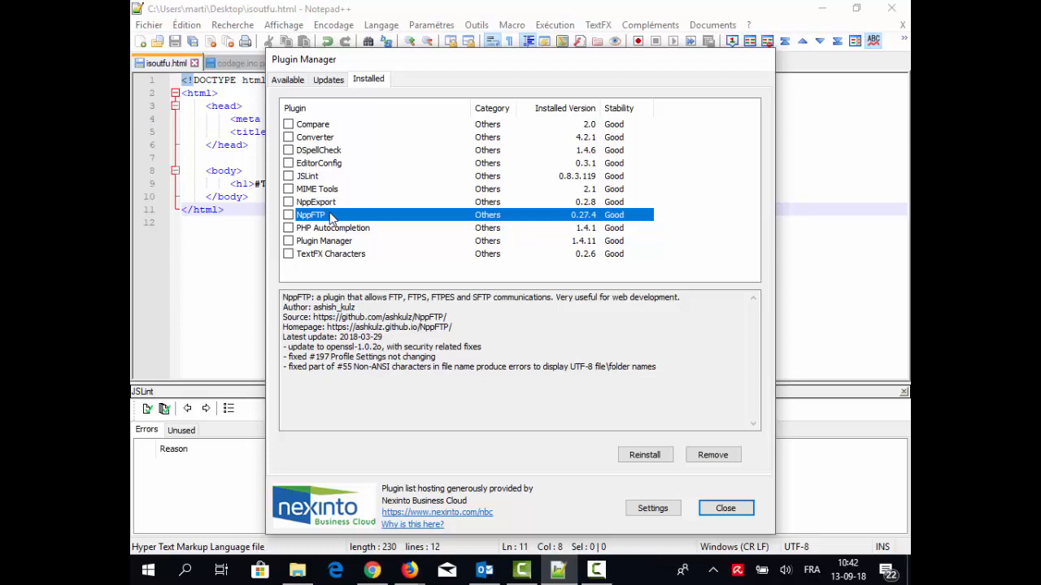
pyautogui.click(728, 513)
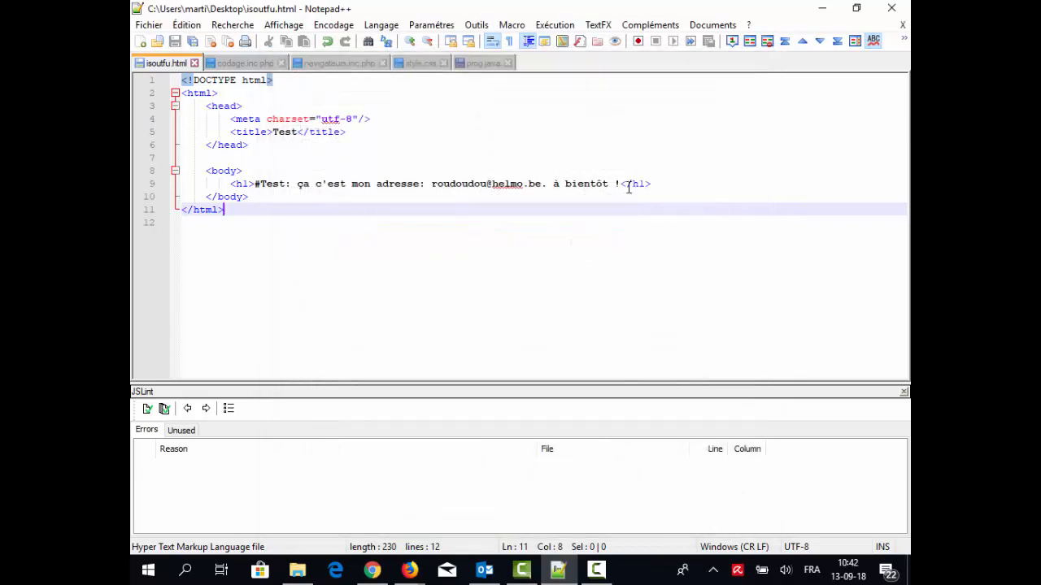
# Show the NppFTP window from the installed plugins
pyautogui.click(690, 133)
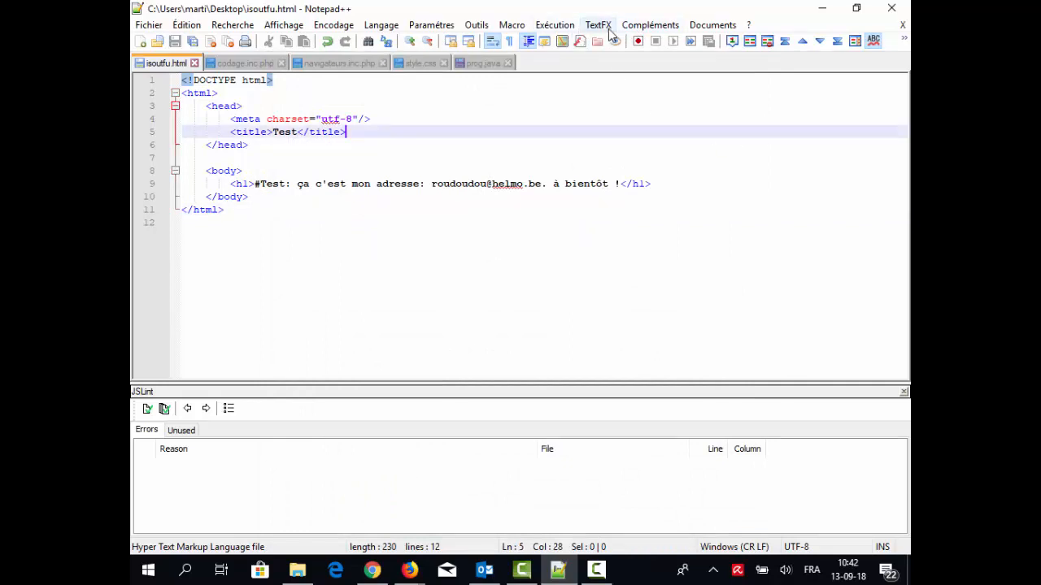
pyautogui.click(658, 29)
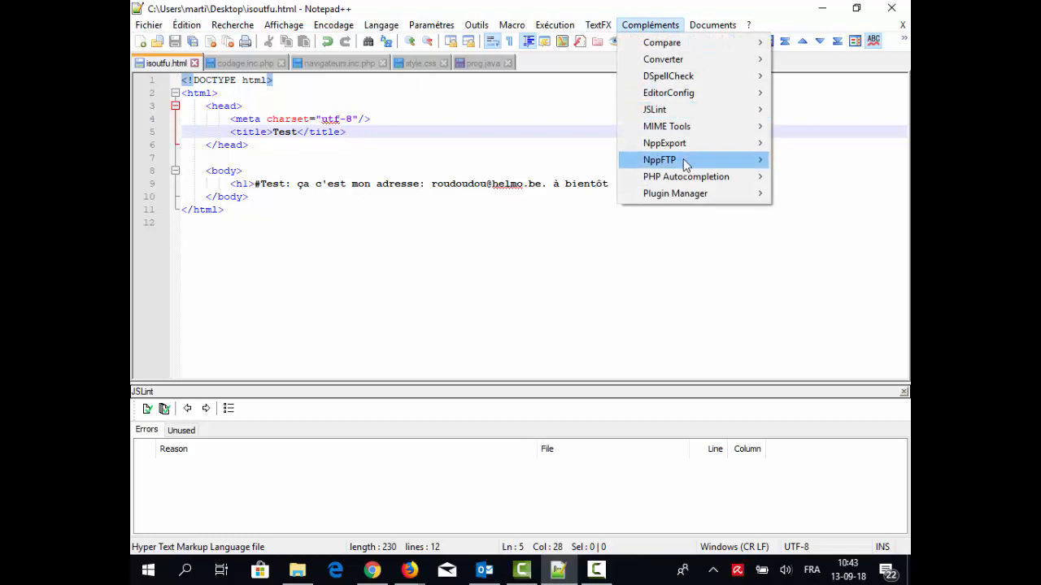
pyautogui.moveTo(680, 161)
pyautogui.click(595, 161)
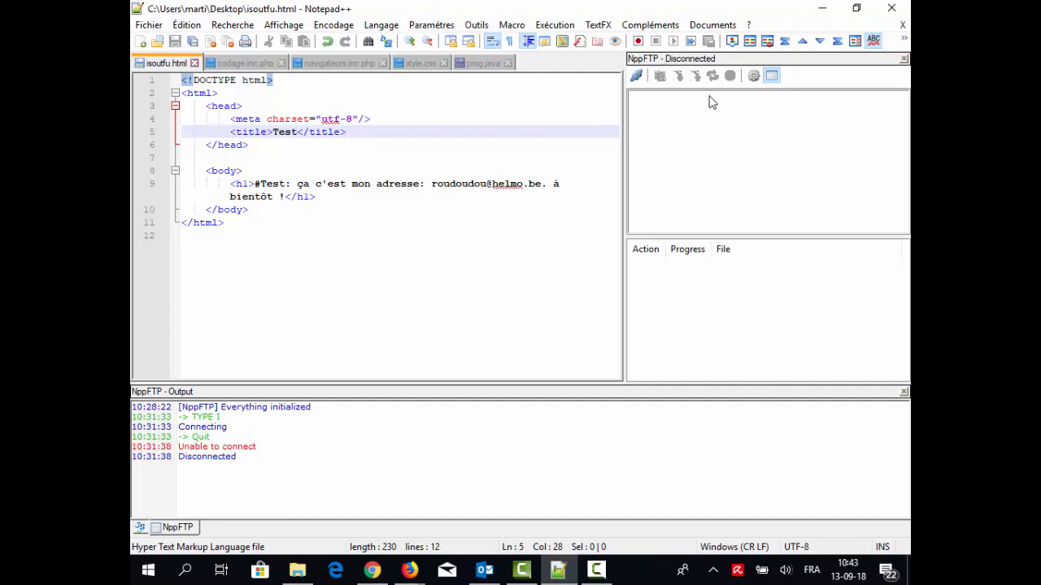
# Review the hostname, connection type, port and username of the "dartagnan Helmo" profile in the NppFTP profile settings, and close them
pyautogui.click(754, 76)
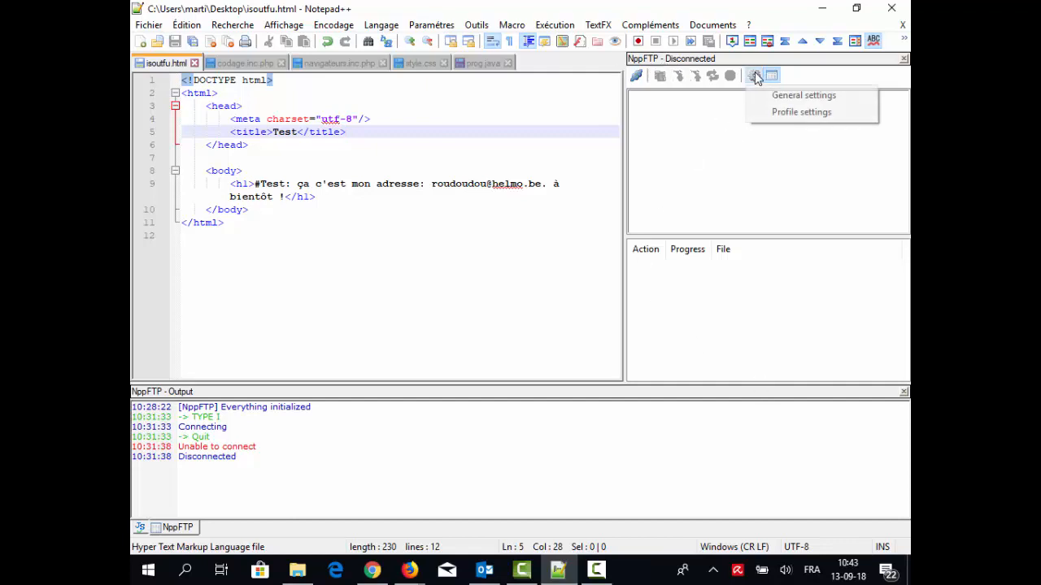
pyautogui.click(801, 114)
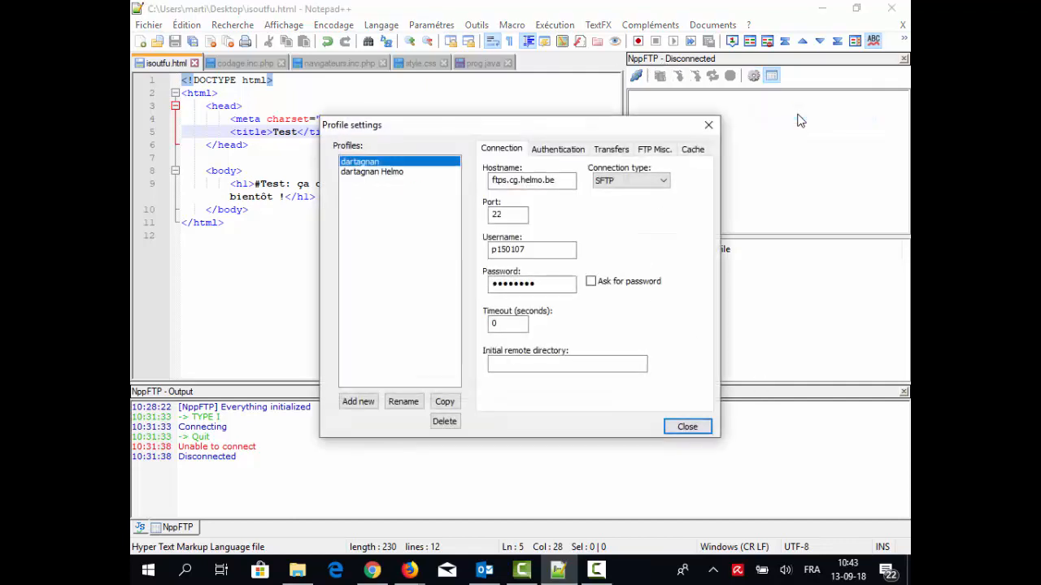
pyautogui.click(415, 173)
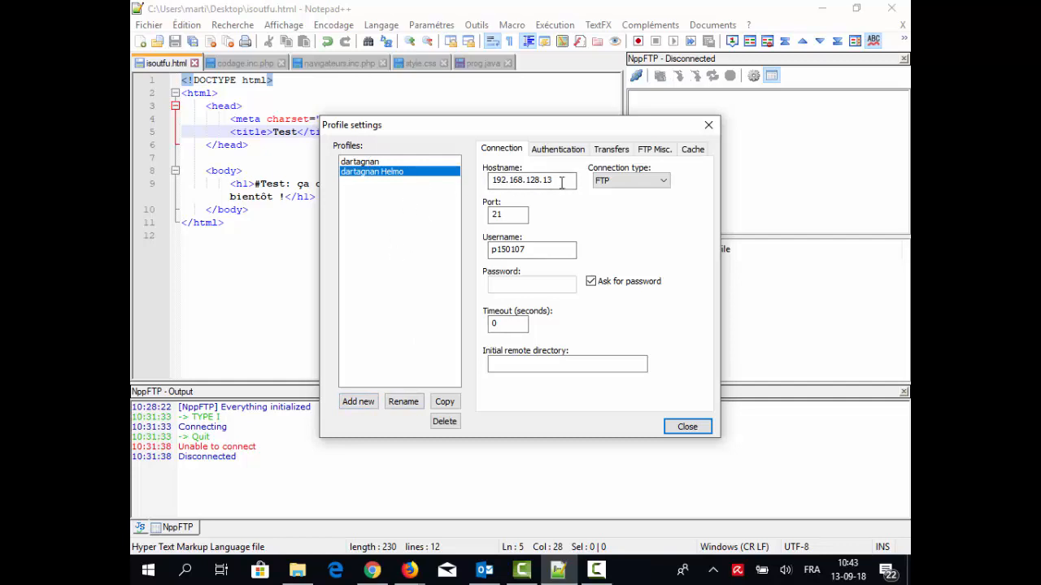
pyautogui.moveTo(493, 182); pyautogui.dragTo(566, 179)
pyautogui.click(663, 182)
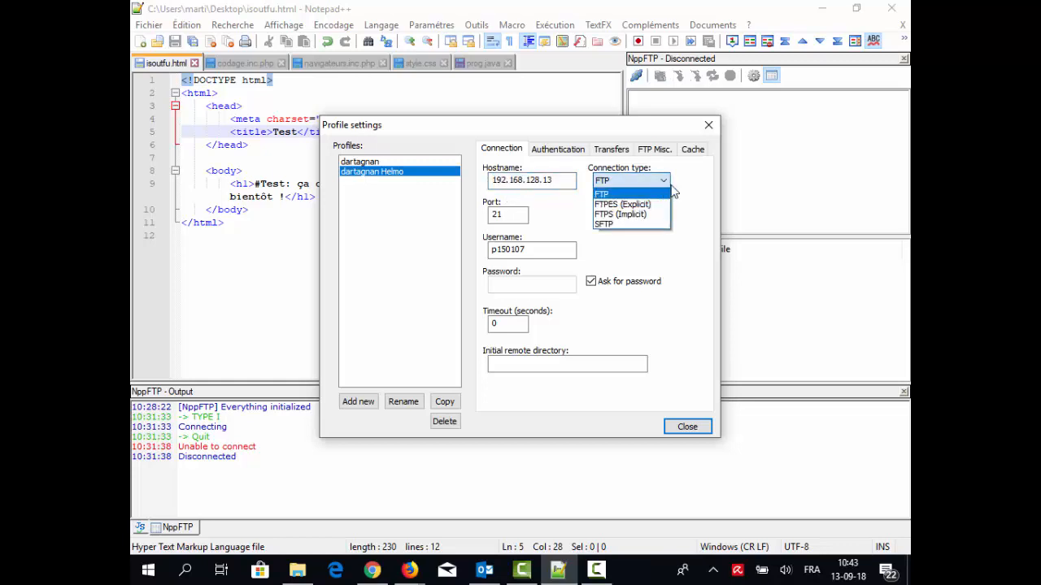
pyautogui.click(680, 185)
pyautogui.click(517, 216)
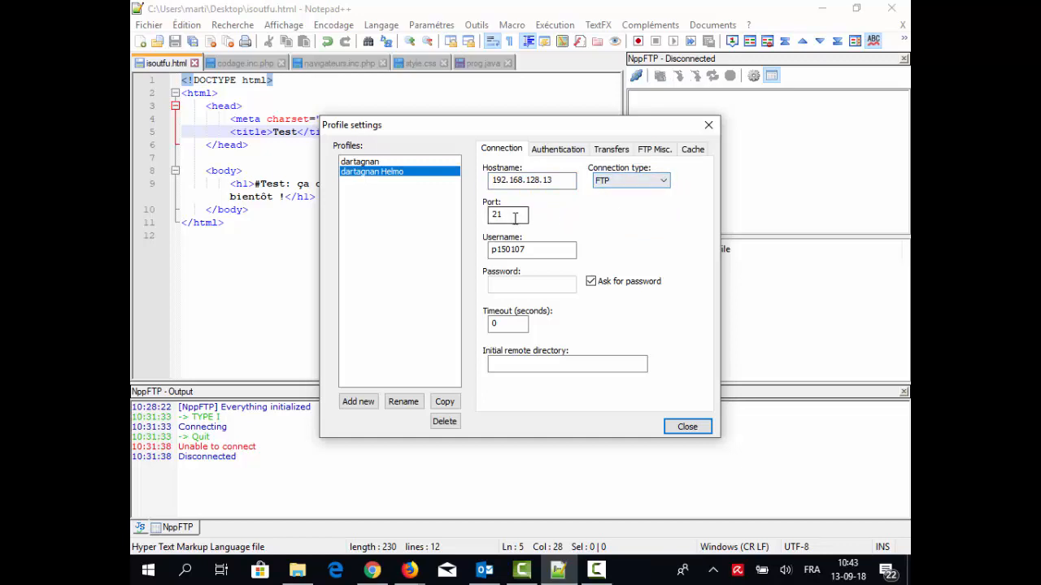
pyautogui.click(545, 250)
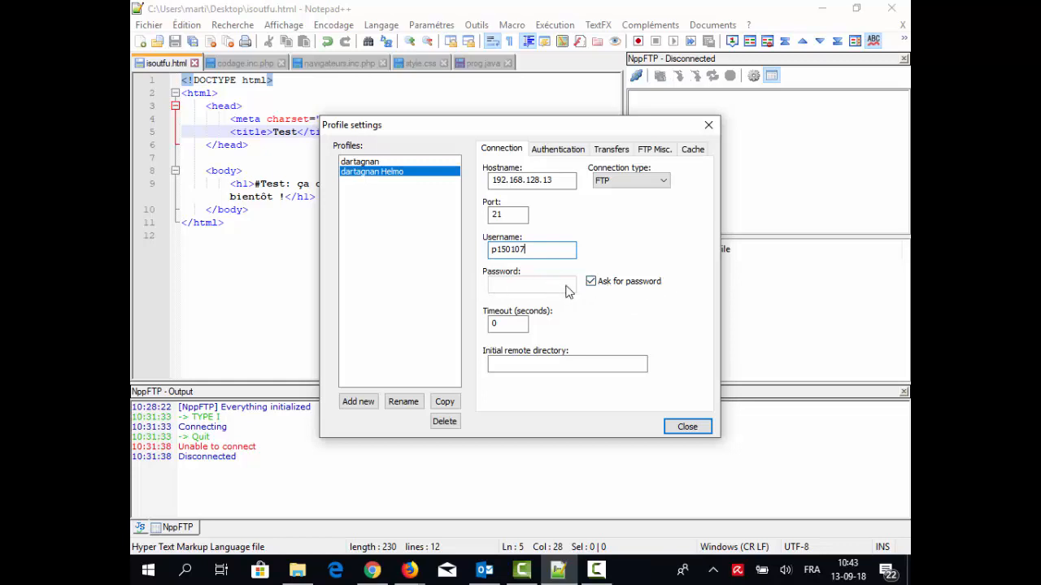
pyautogui.click(686, 427)
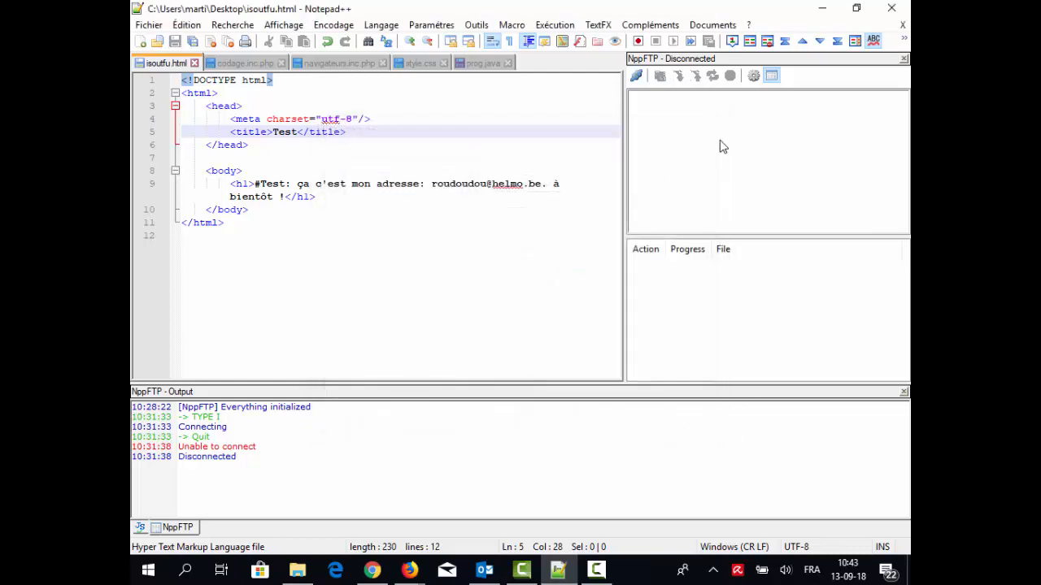
# Try to connect NppFTP to the "dartagnan Helmo" profile, entering the server password
pyautogui.click(636, 76)
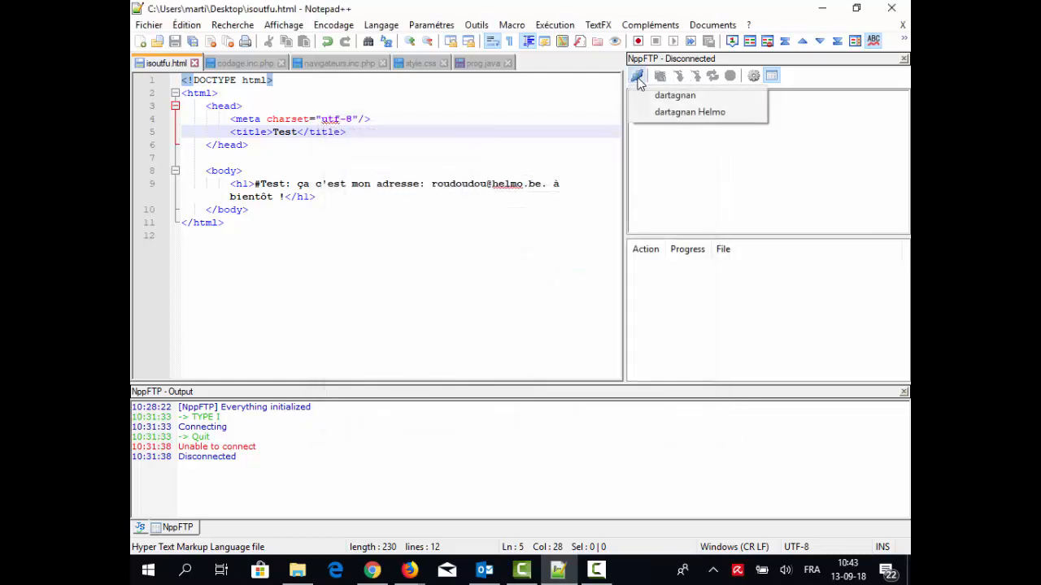
pyautogui.click(683, 114)
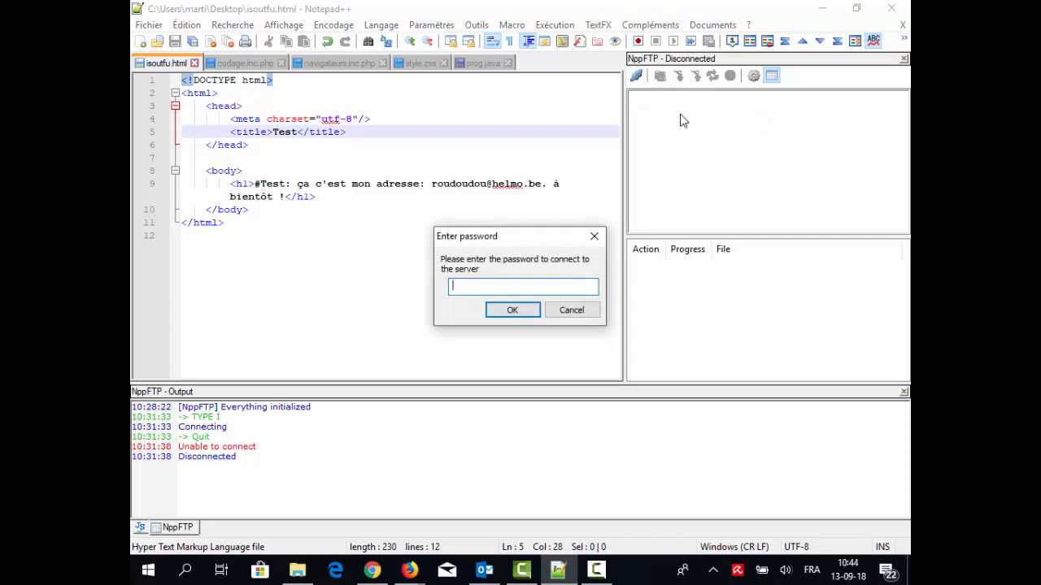
pyautogui.write('*******')
pyautogui.press('Return')
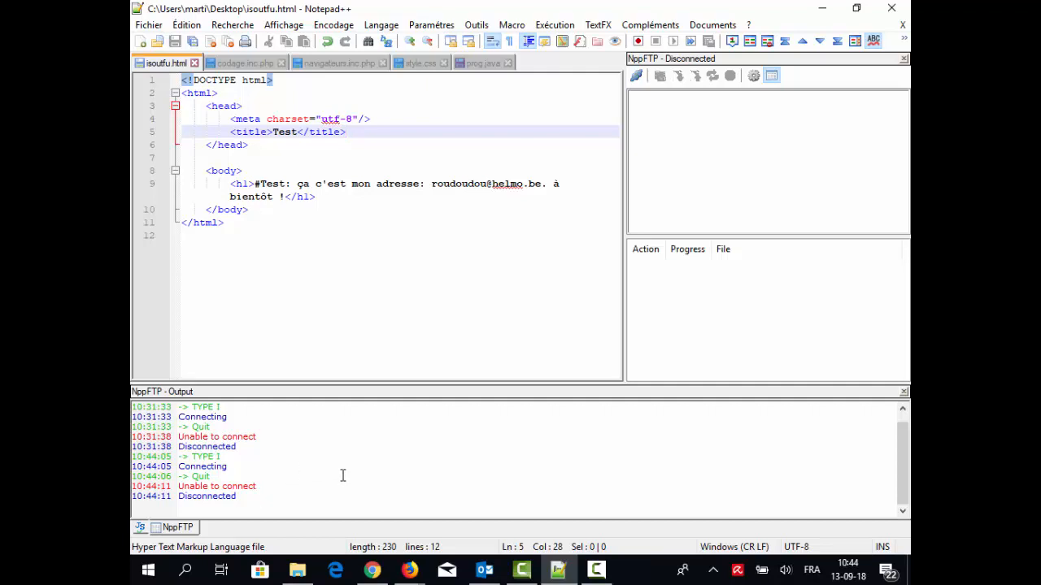
# Start the Securepoint SSL VPN client and connect to the helmocg VPN
pyautogui.click(713, 572)
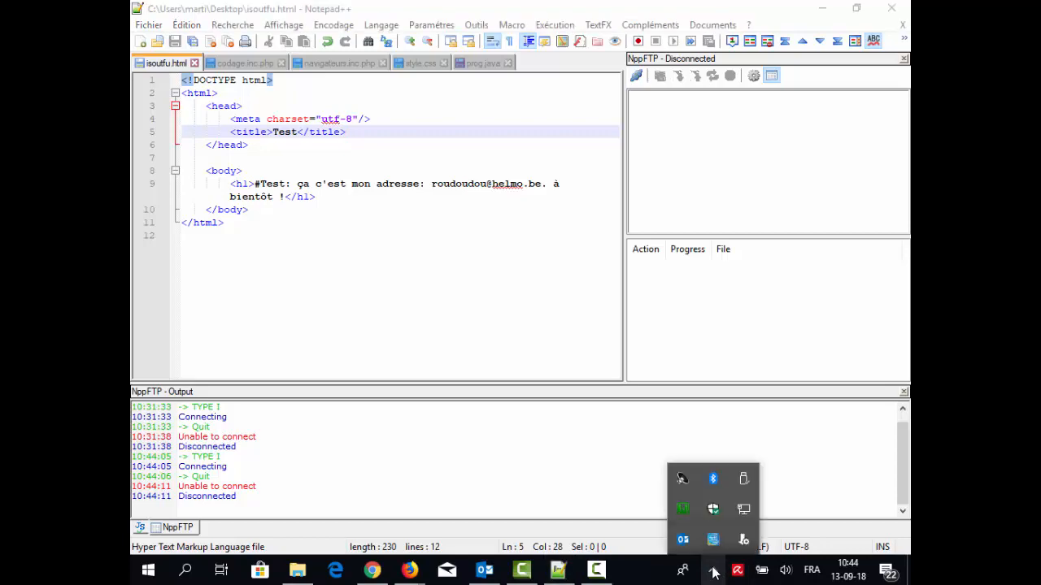
pyautogui.click(713, 571)
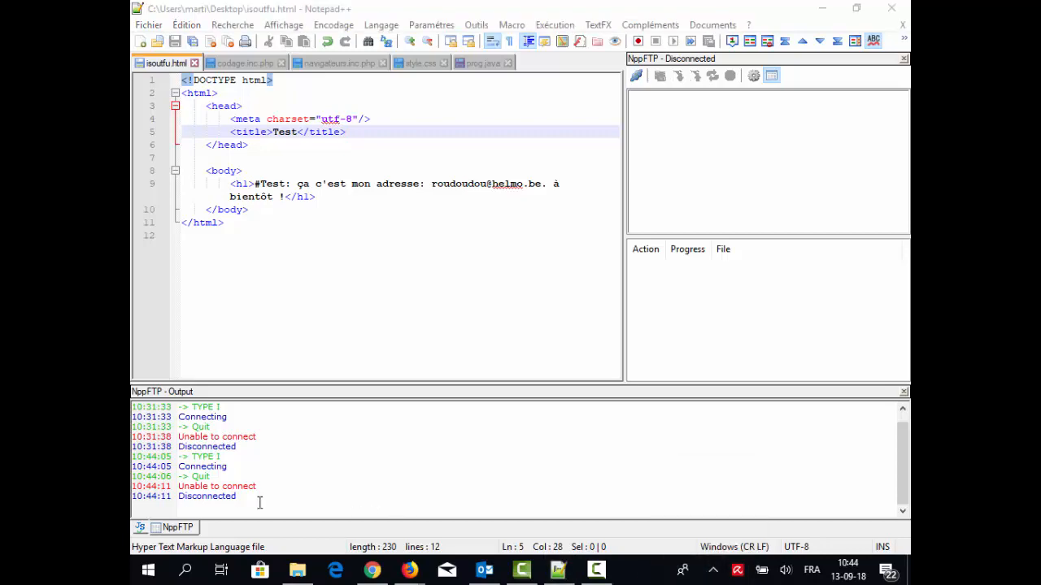
pyautogui.click(147, 570)
pyautogui.scroll(-3, 651, 293)
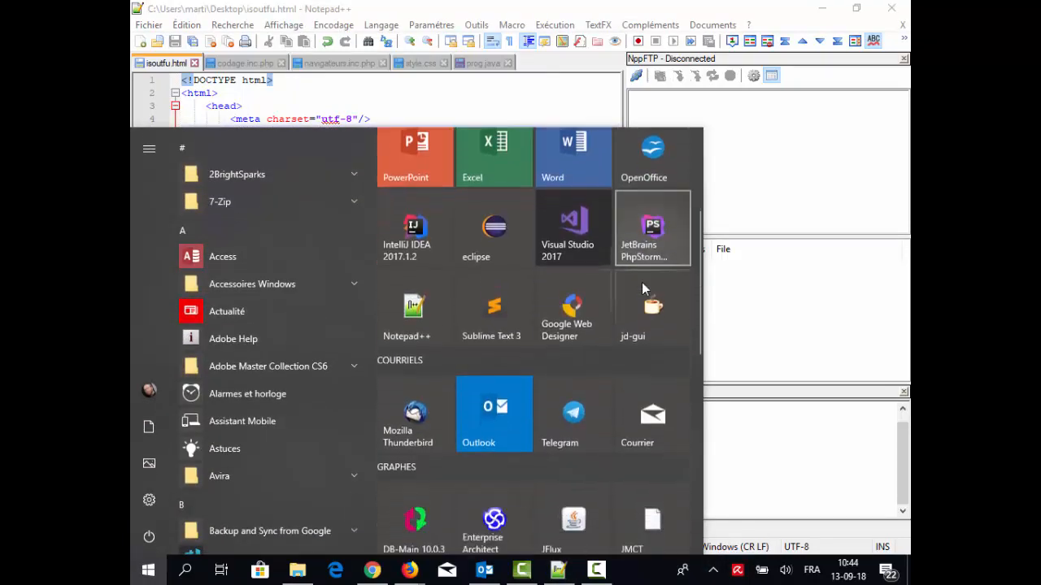
pyautogui.scroll(-5, 641, 282)
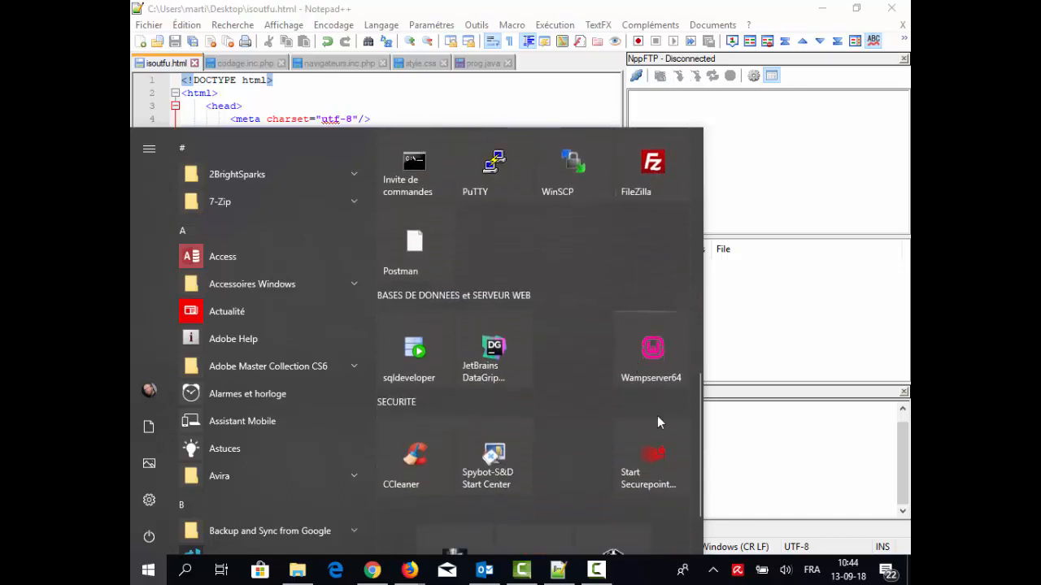
pyautogui.click(658, 462)
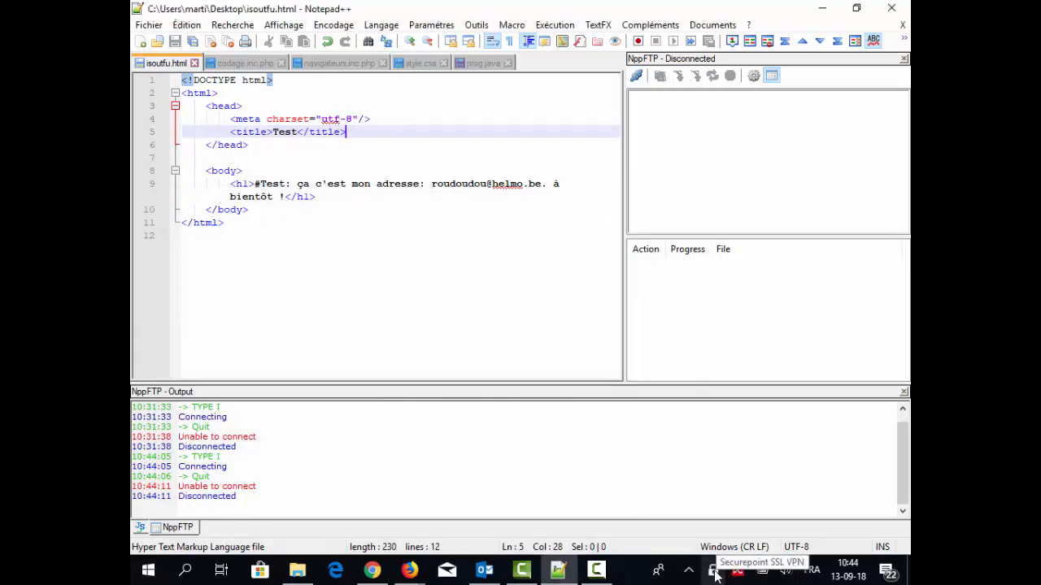
pyautogui.click(713, 572)
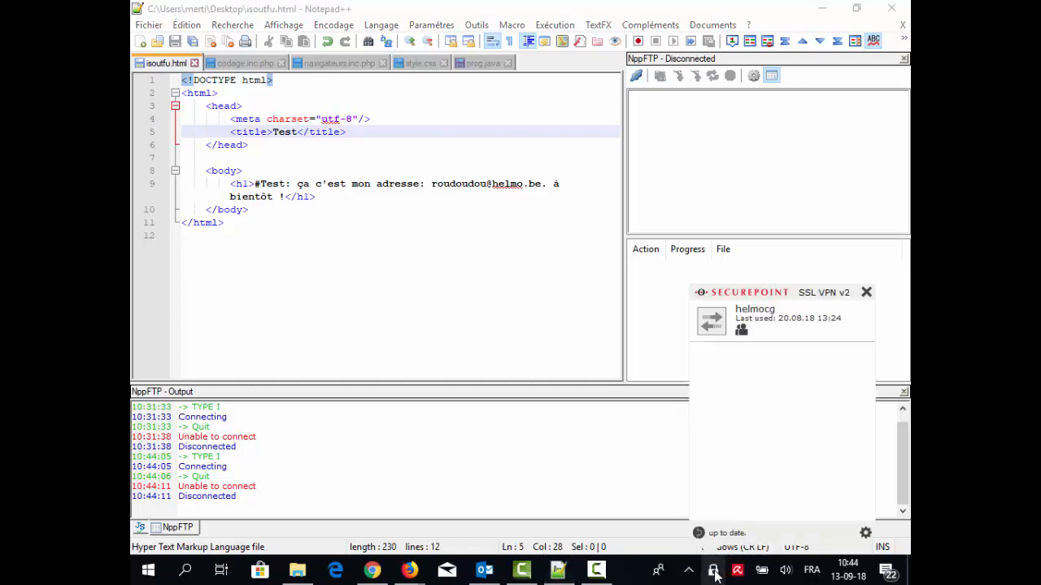
pyautogui.click(709, 324)
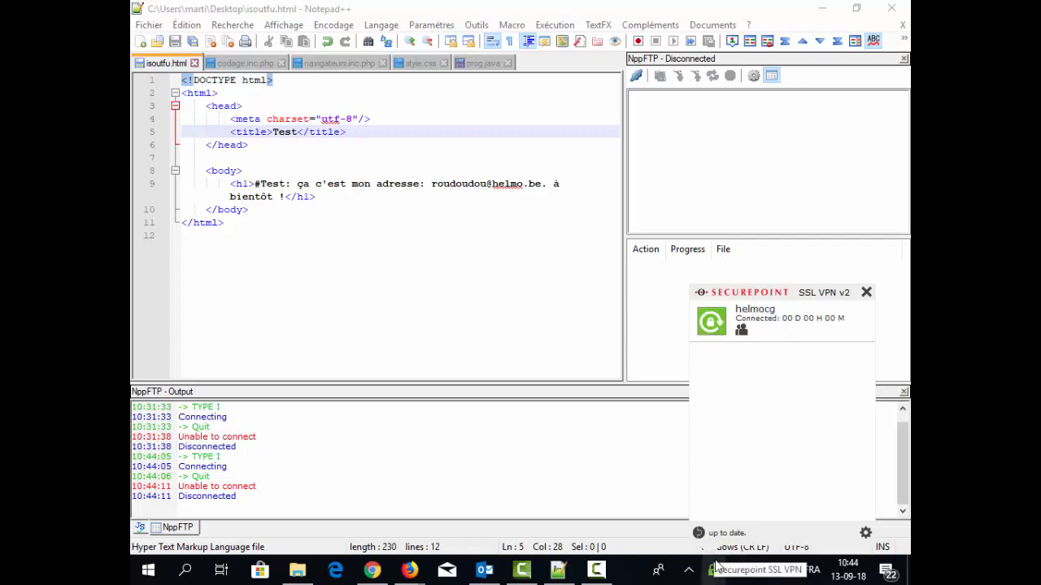
# Return to Notepad++ and connect NppFTP to the "dartagnan Helmo" profile over the VPN, entering the server password
pyautogui.click(726, 172)
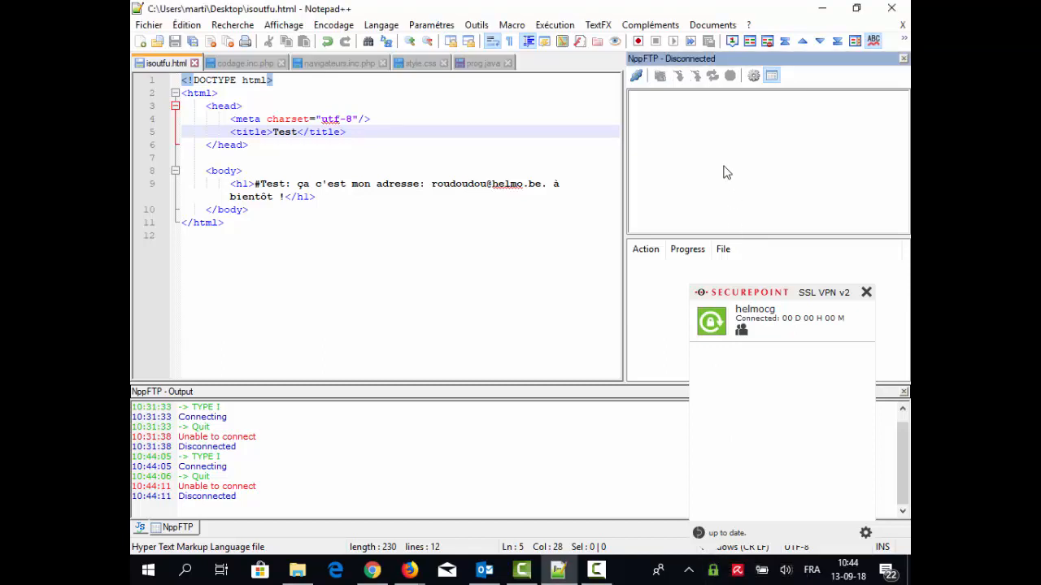
pyautogui.click(637, 77)
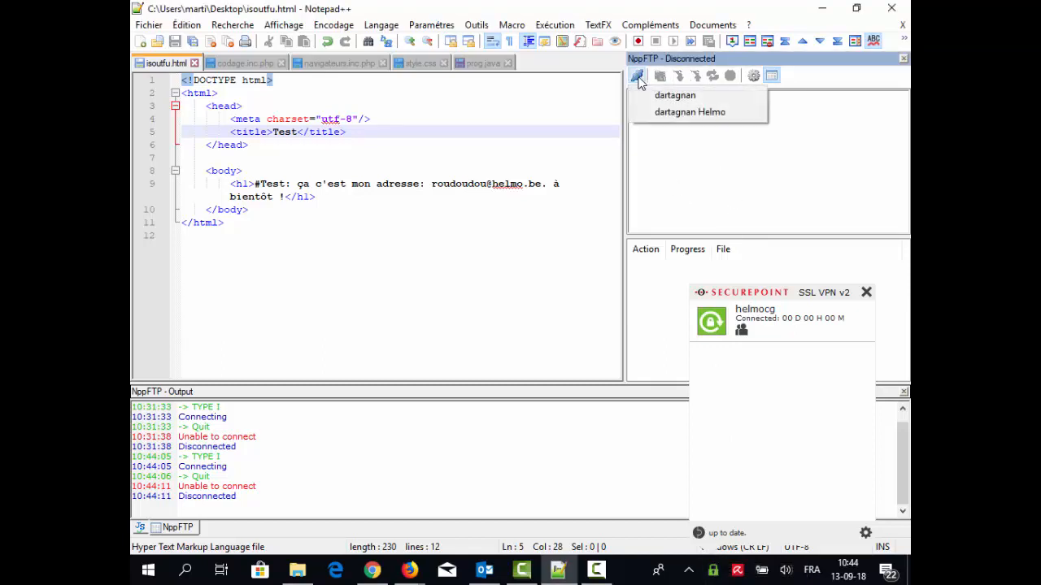
pyautogui.click(676, 114)
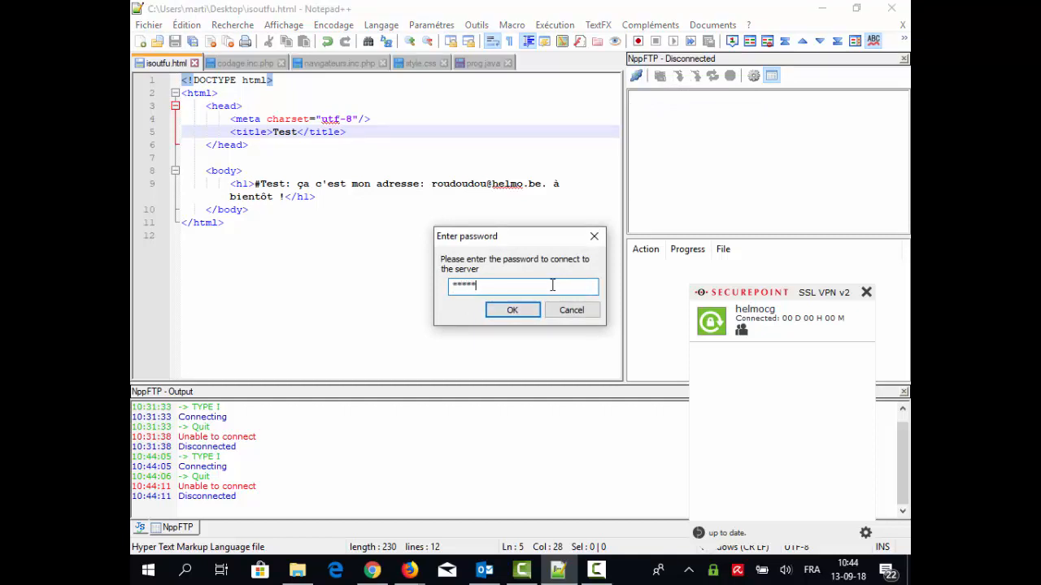
pyautogui.press('Return')
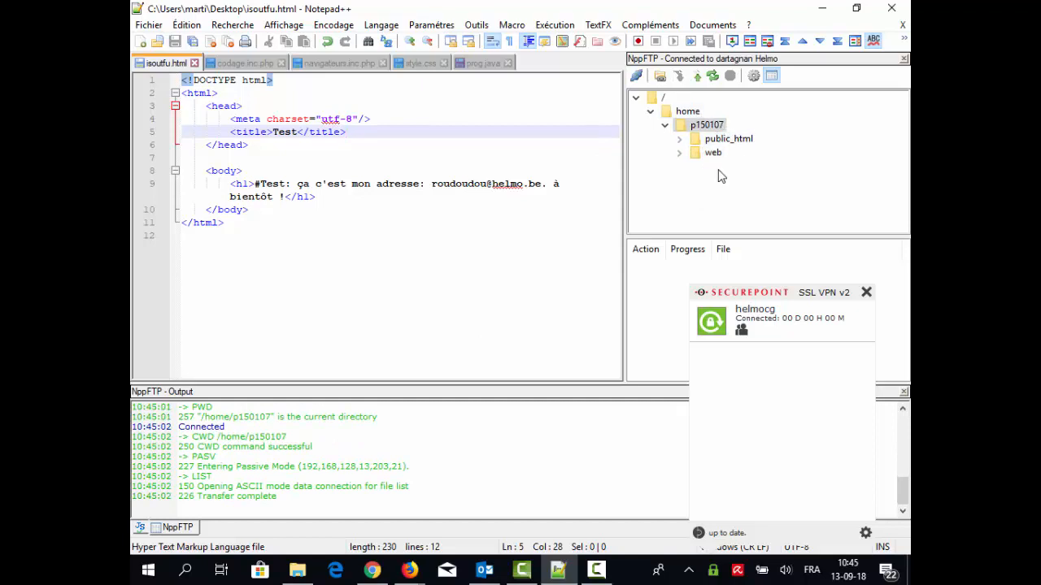
# Open info.php from the public_html folder on the FTP server
pyautogui.click(682, 144)
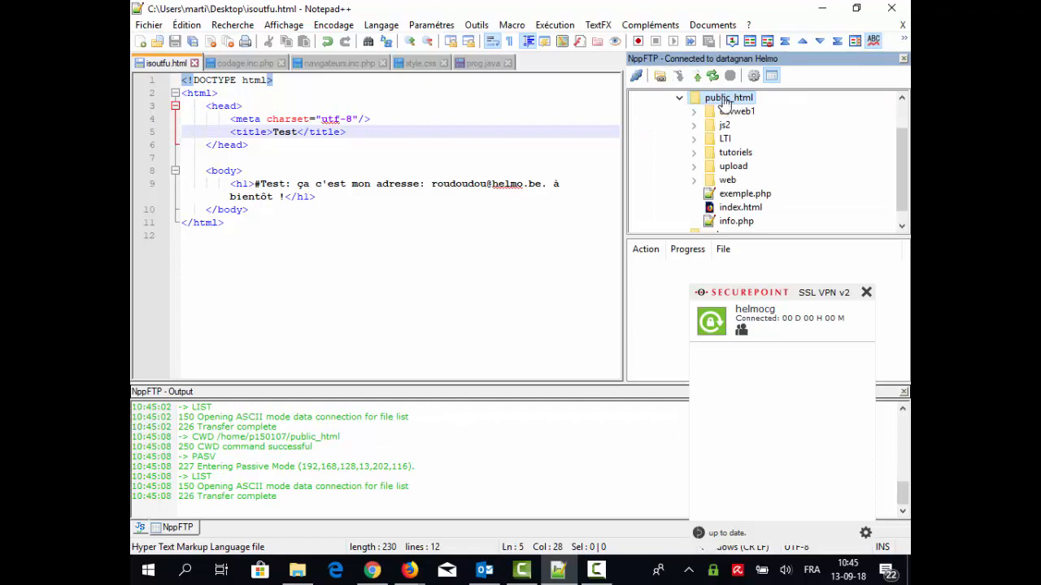
pyautogui.doubleClick(734, 224)
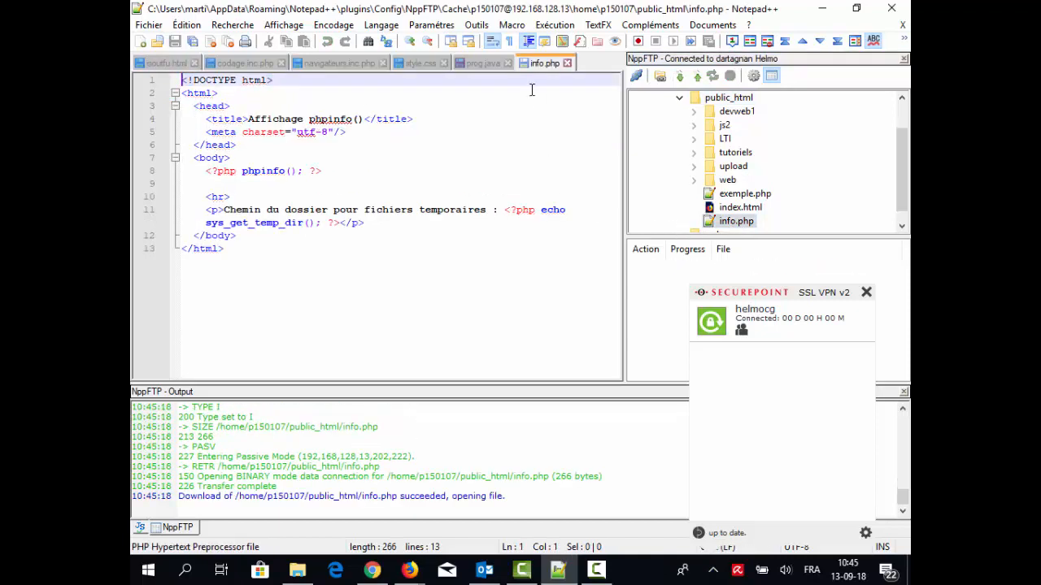
# Add an <hr> tag on a new line after the last paragraph of info.php and save the file to the server
pyautogui.click(279, 192)
pyautogui.click(273, 186)
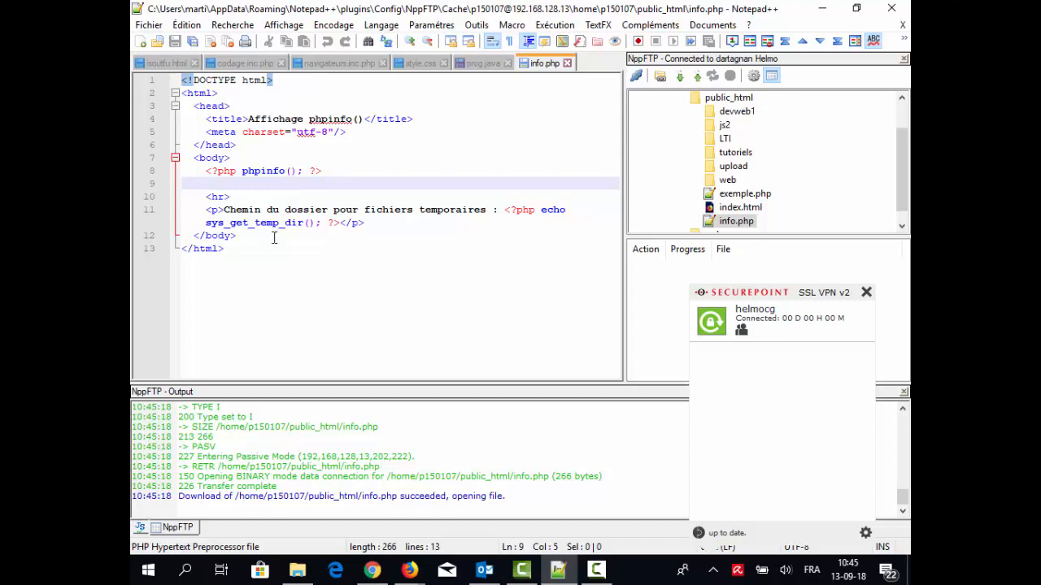
pyautogui.click(372, 234)
pyautogui.press('Return')
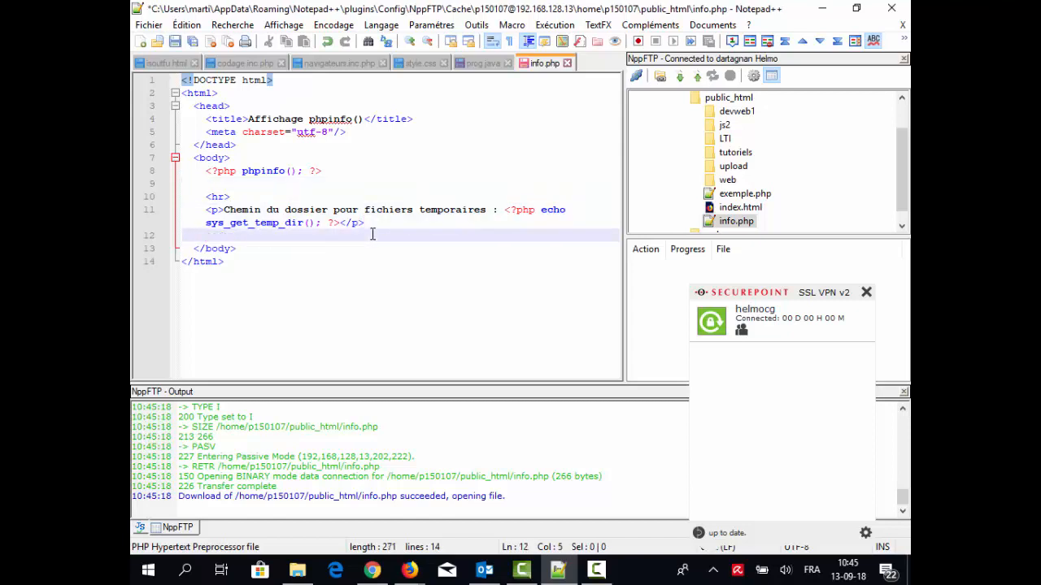
pyautogui.write('<hr')
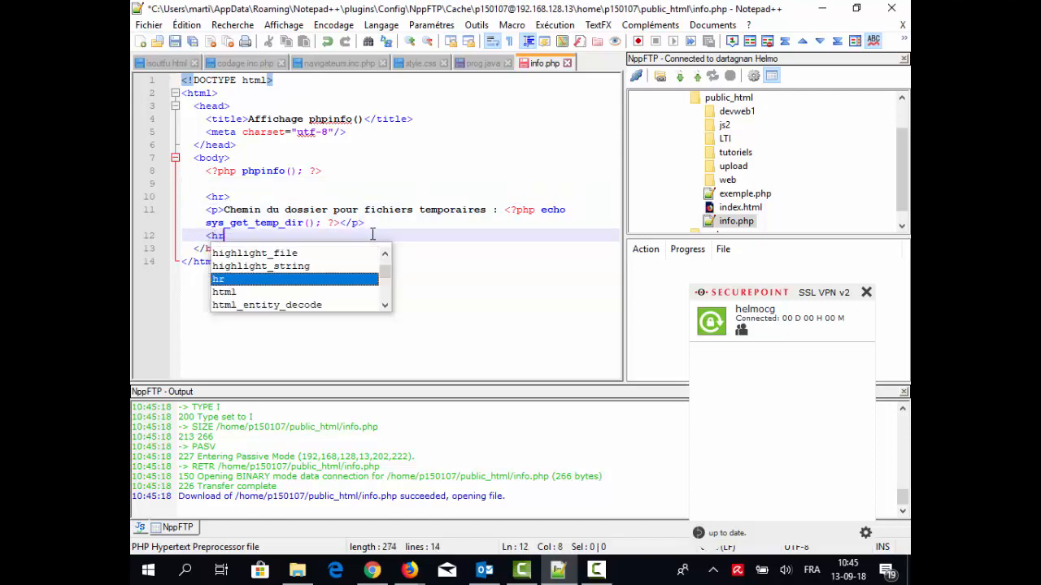
pyautogui.write('>')
pyautogui.hotkey('ctrl', 's')
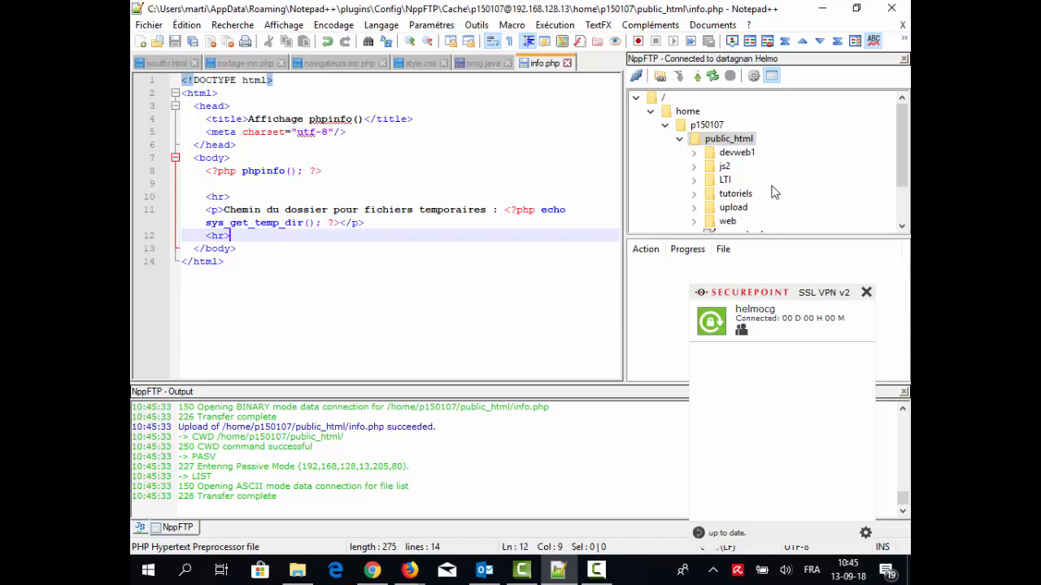
# Close the NppFTP window and minimize Notepad++
pyautogui.click(903, 58)
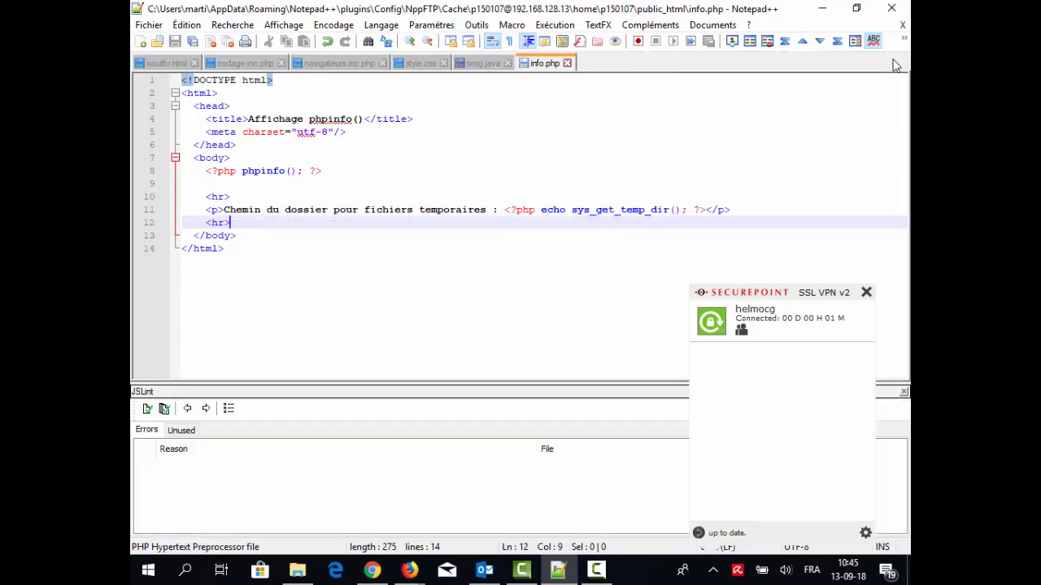
pyautogui.click(822, 8)
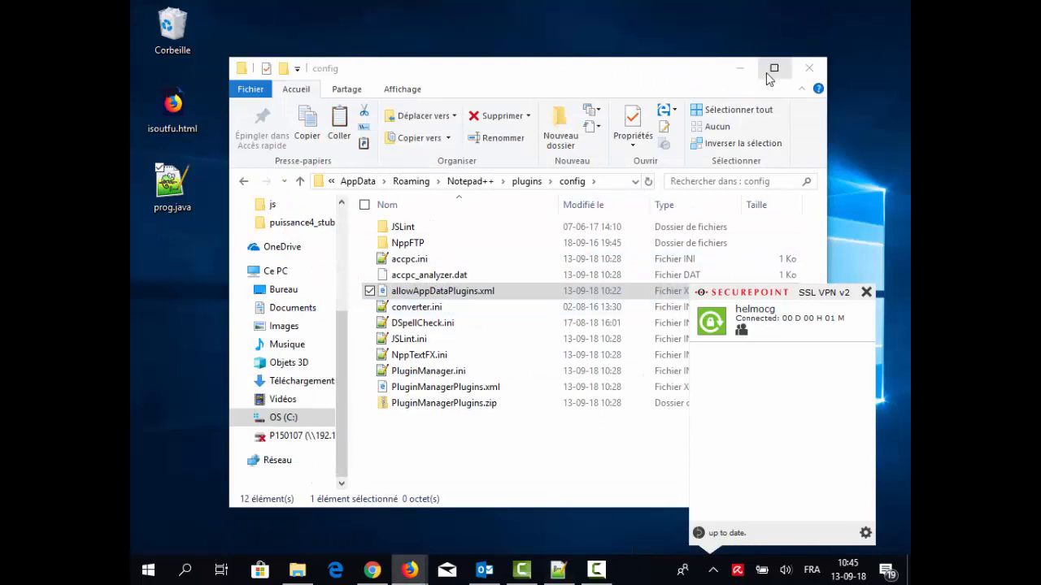
# Minimize the config folder window and launch FileZilla from the FTP & TELNET group
pyautogui.click(739, 68)
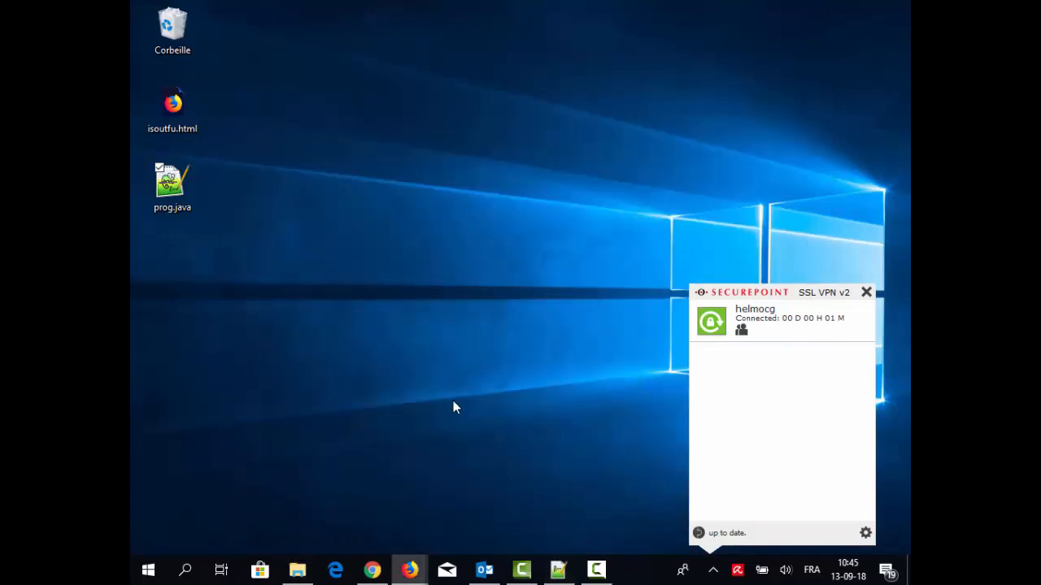
pyautogui.click(149, 569)
pyautogui.scroll(-6, 574, 399)
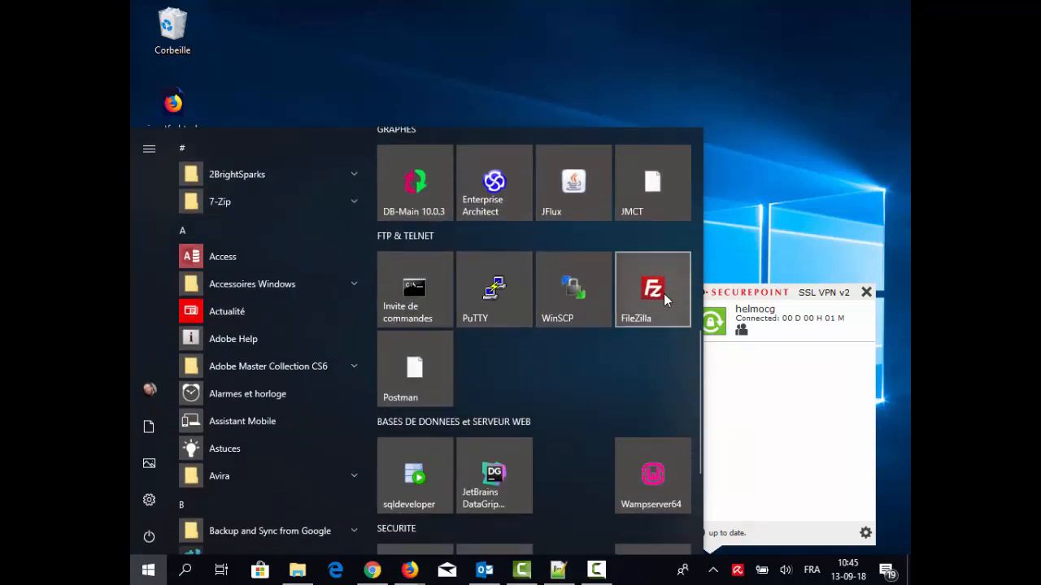
pyautogui.click(654, 299)
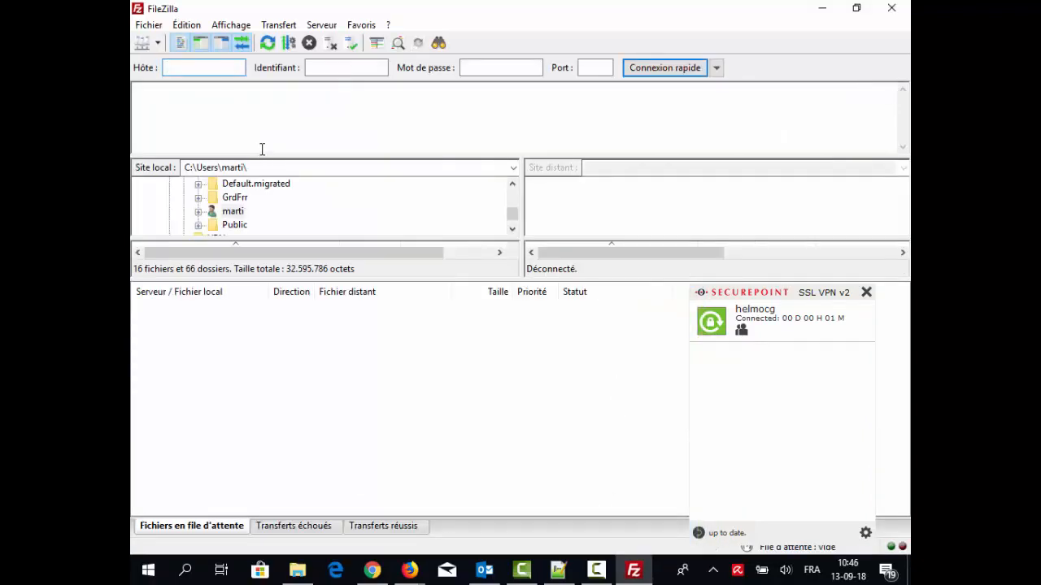
# Review the general connection settings of the Dartagnan entry in the FileZilla Site Manager and close it
pyautogui.click(158, 43)
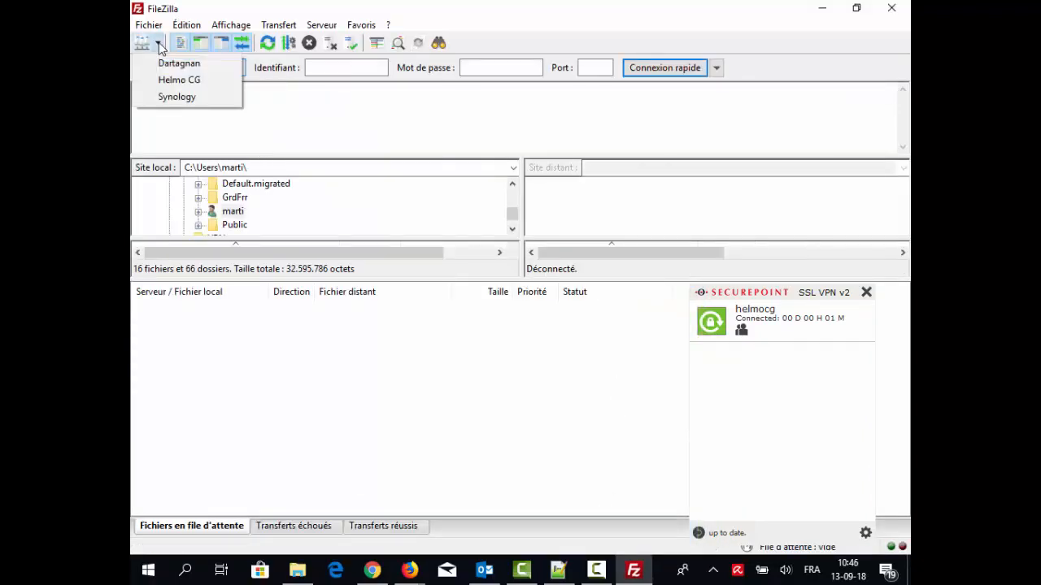
pyautogui.click(152, 25)
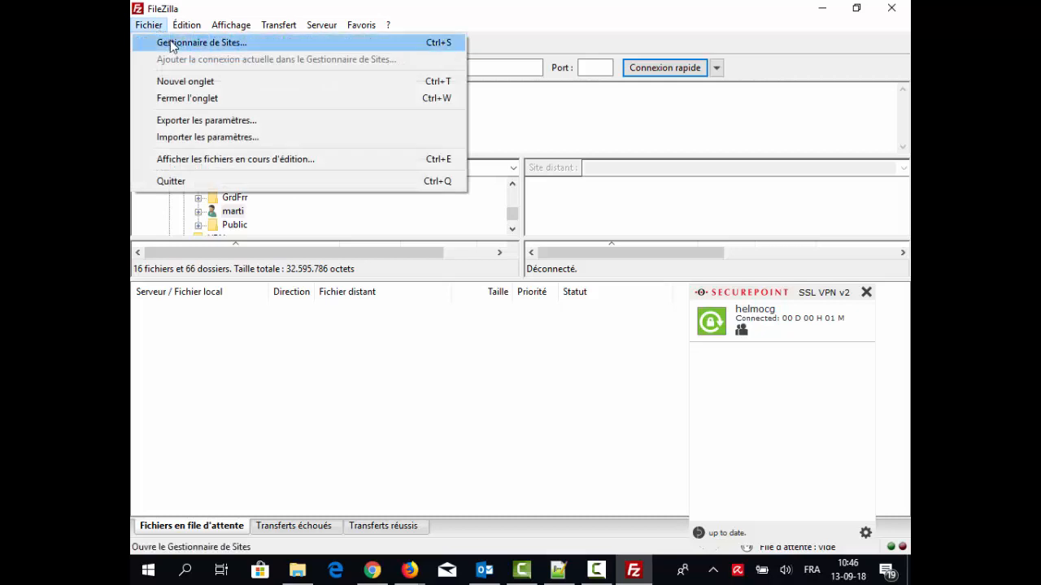
pyautogui.click(170, 40)
pyautogui.click(320, 148)
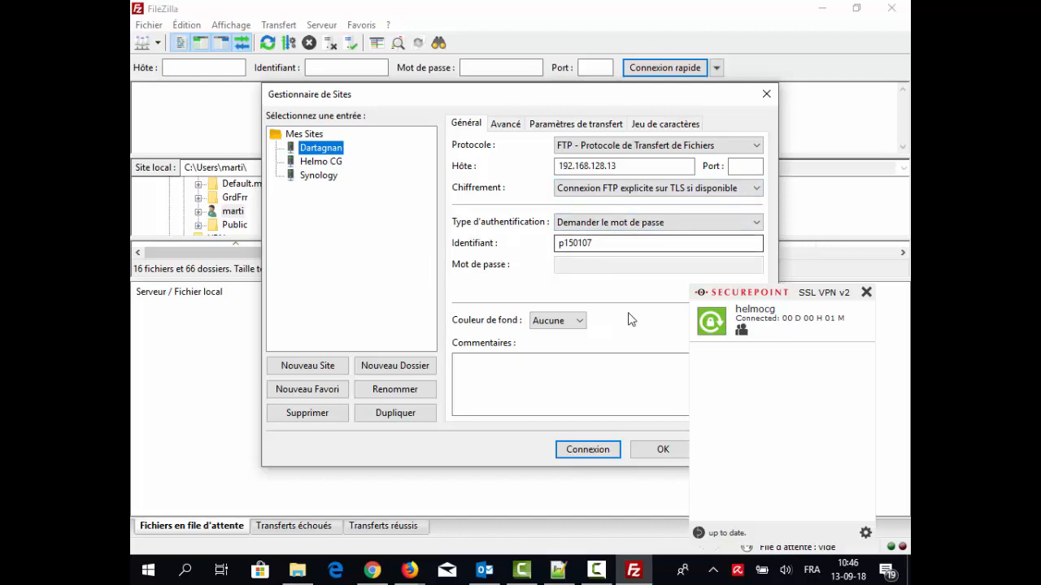
pyautogui.click(660, 450)
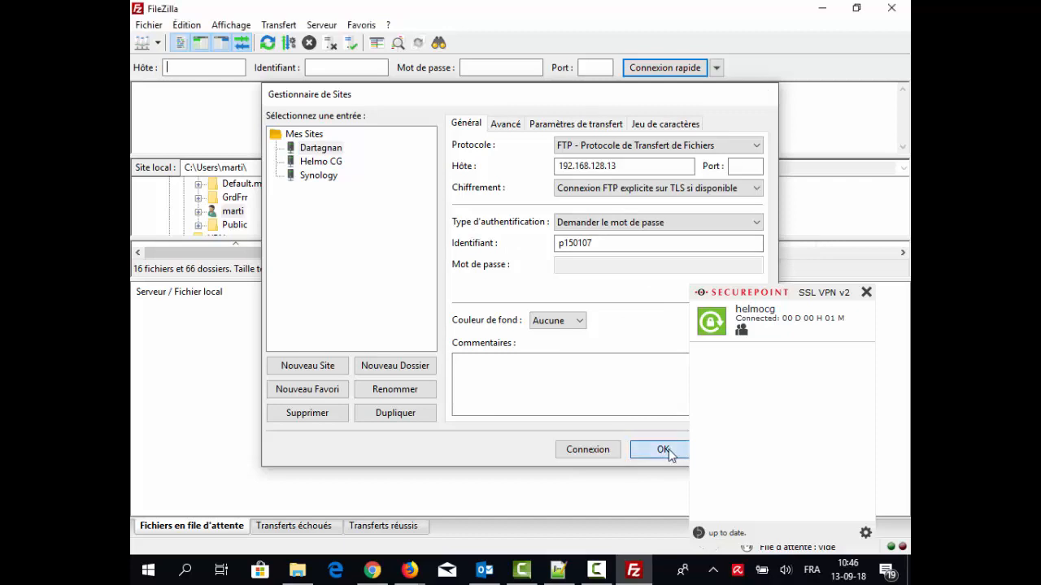
# Connect to the server 192.168.128.13 from the quick-connect history and close the VPN status window
pyautogui.click(717, 69)
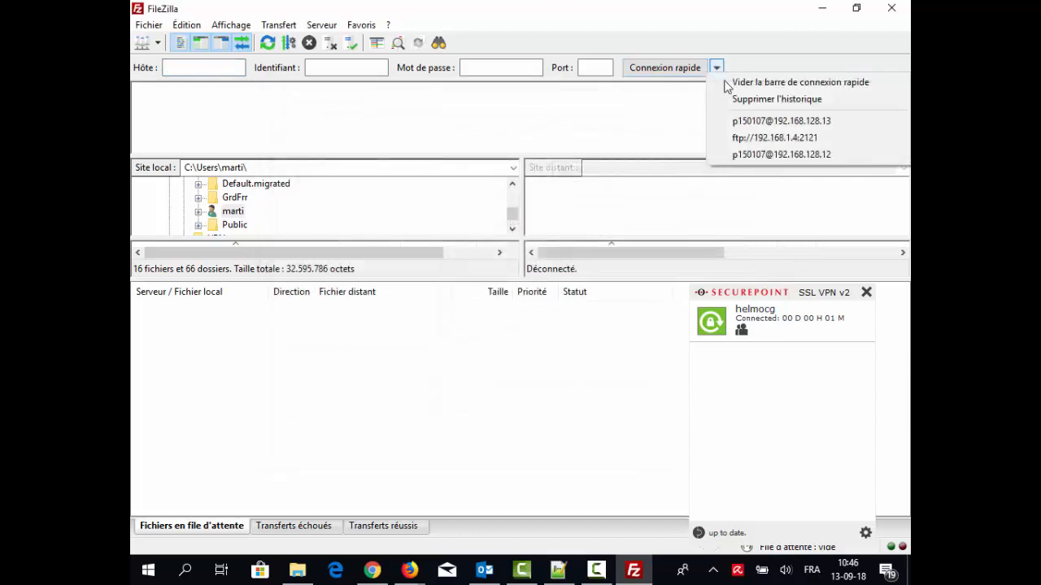
pyautogui.click(759, 122)
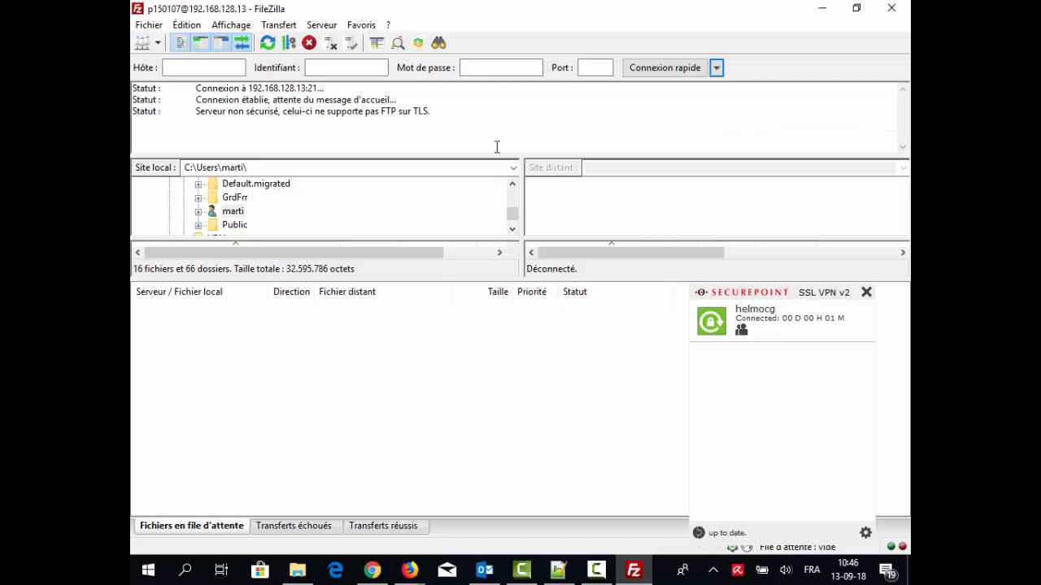
pyautogui.click(866, 292)
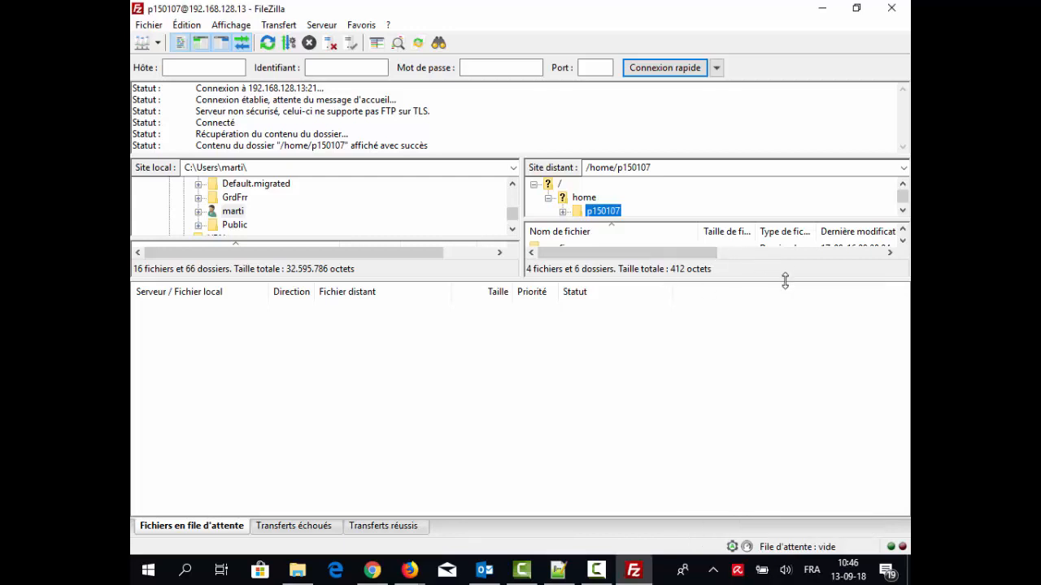
# Enlarge the file lists to view the contents of the remote public_html folder, and minimize FileZilla
pyautogui.moveTo(787, 283); pyautogui.dragTo(810, 463)
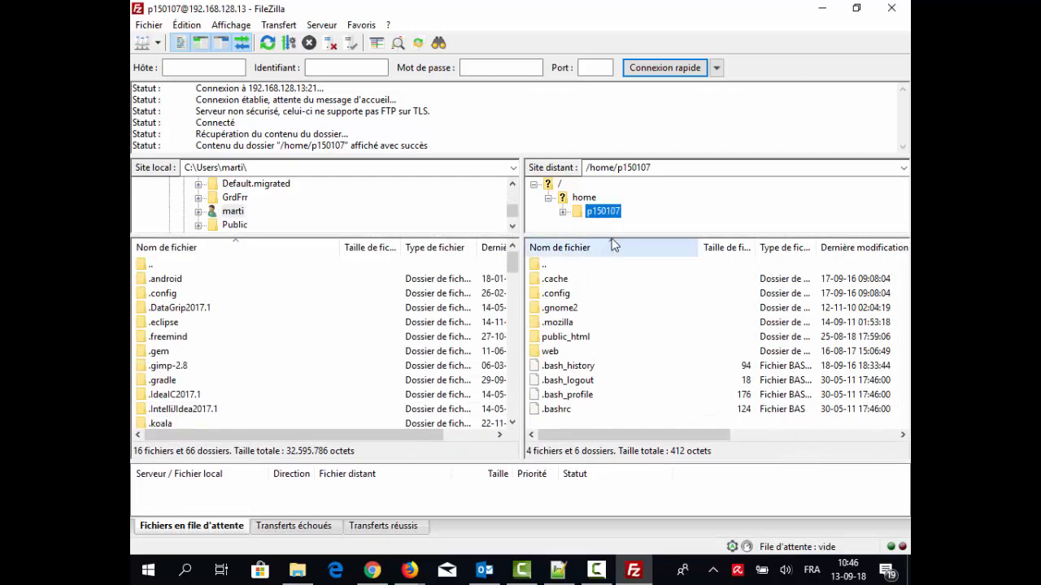
pyautogui.click(580, 341)
pyautogui.click(579, 341)
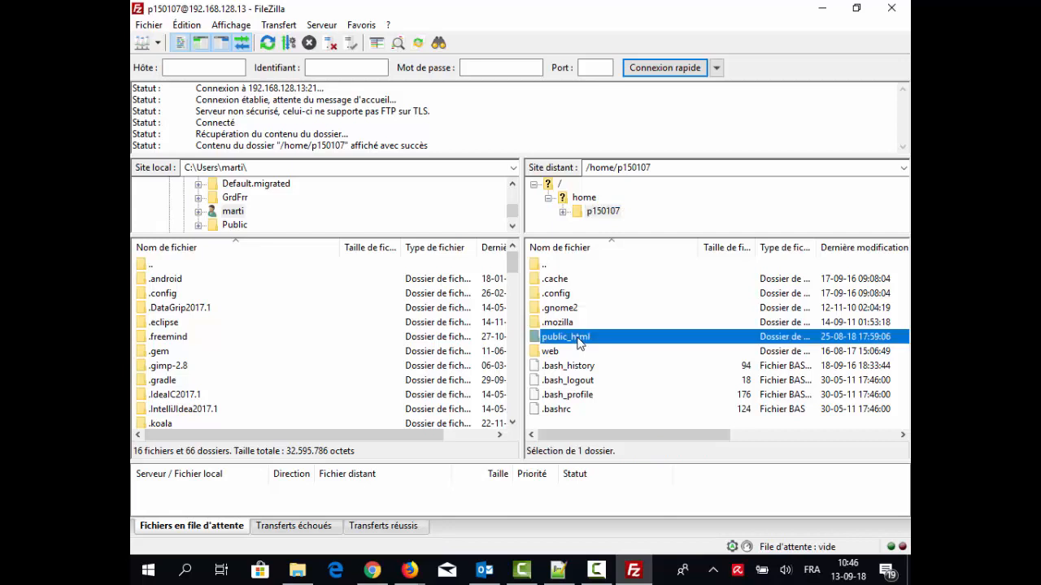
pyautogui.doubleClick(582, 342)
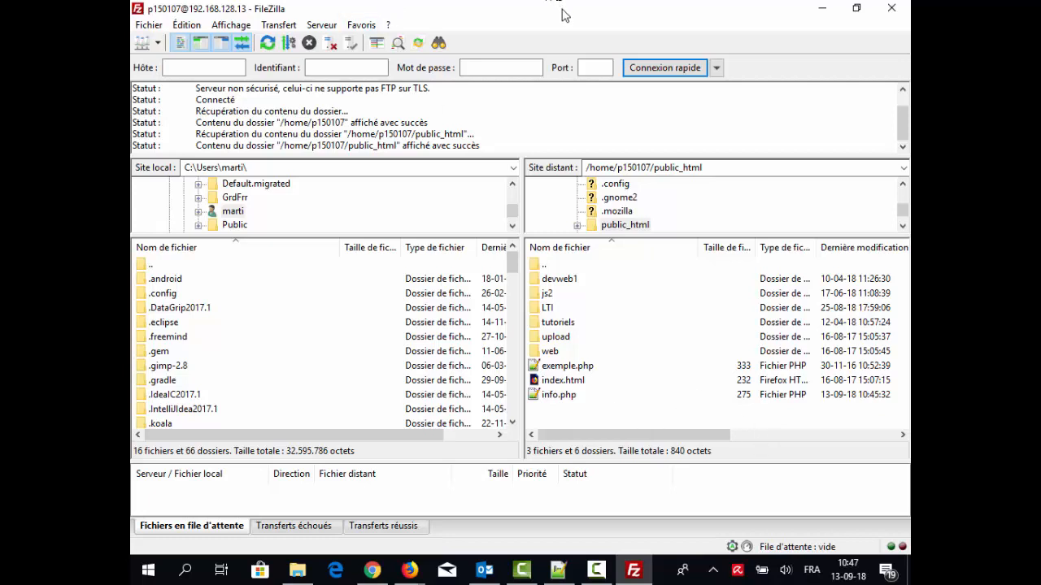
pyautogui.click(831, 13)
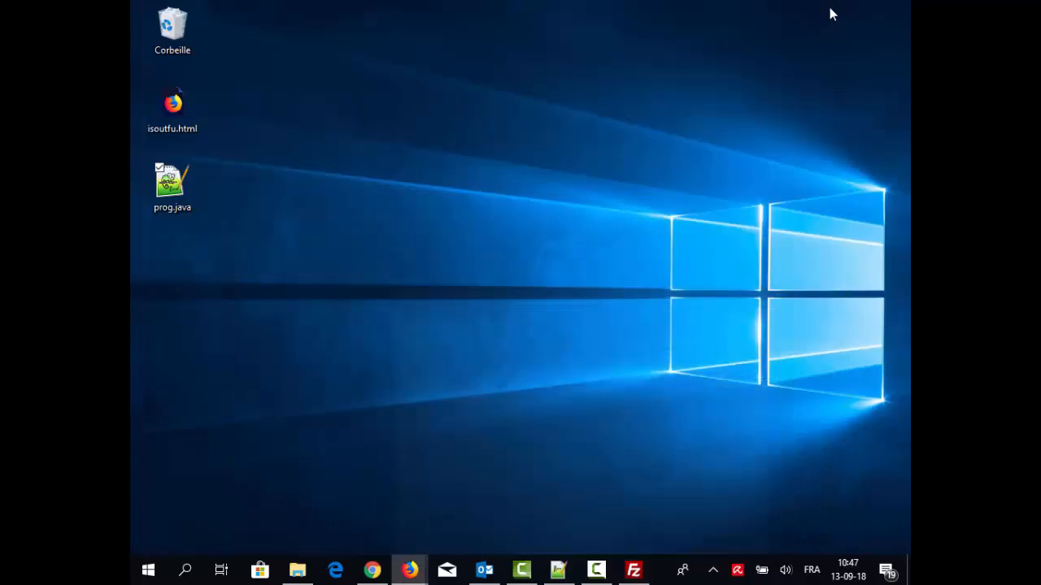